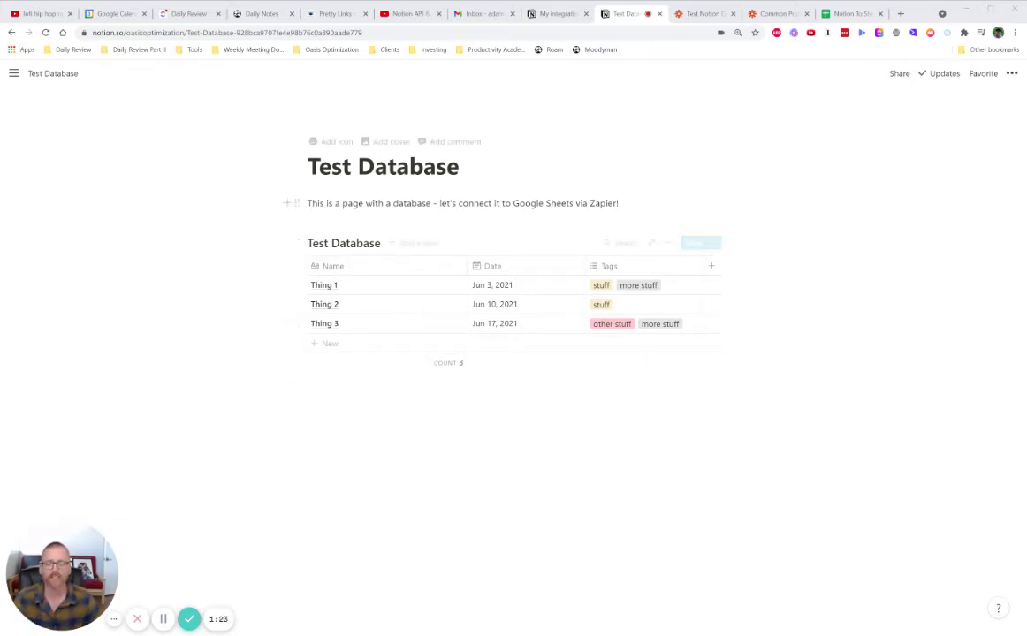
- Insert an inline table below the Test Database table and delete it again
left_click(307, 381)
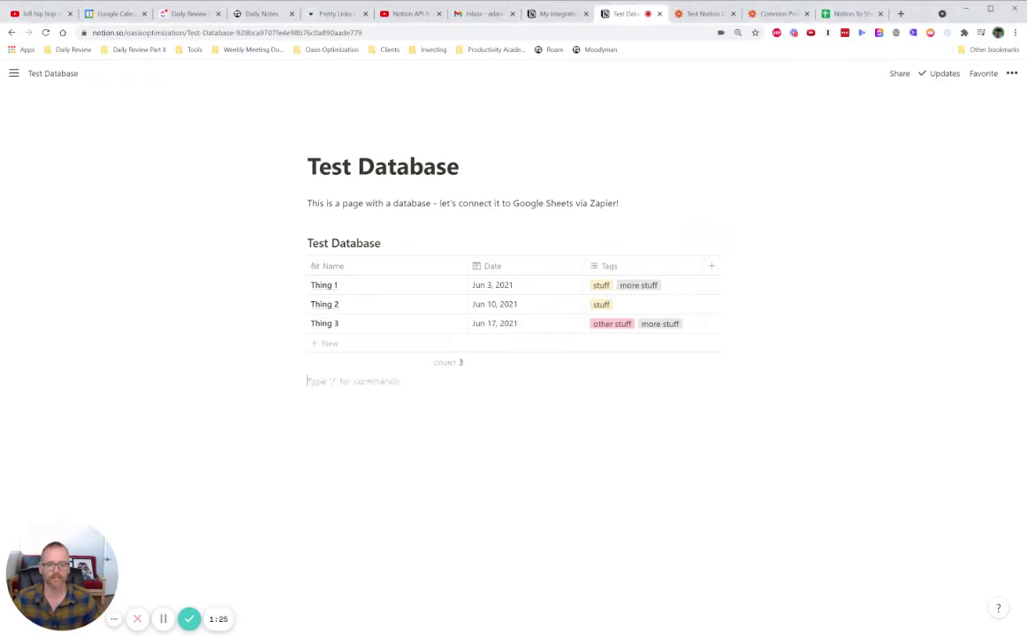
type("/tabl")
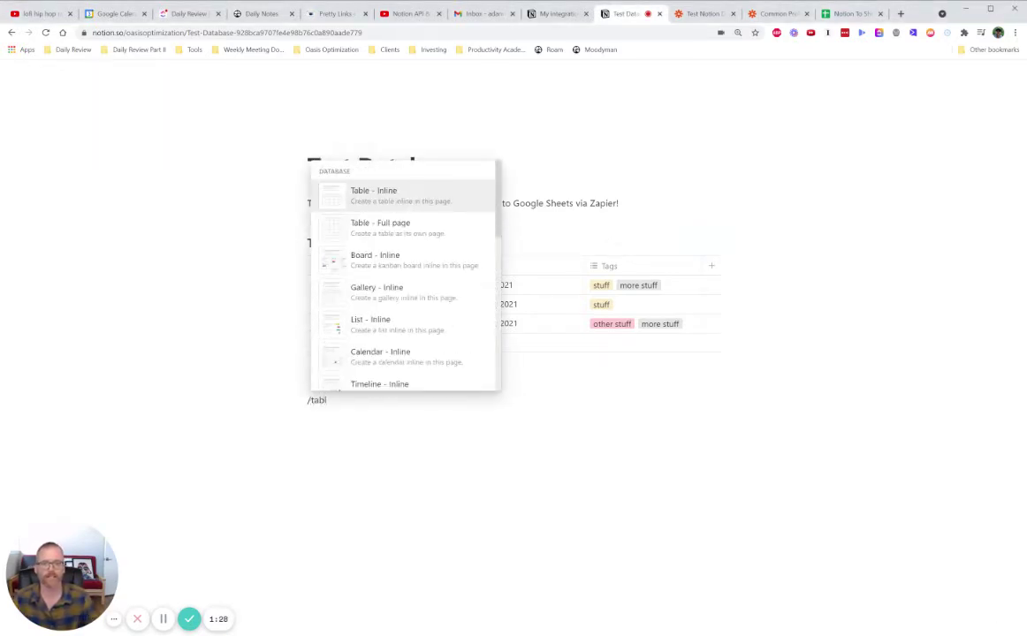
left_click(399, 198)
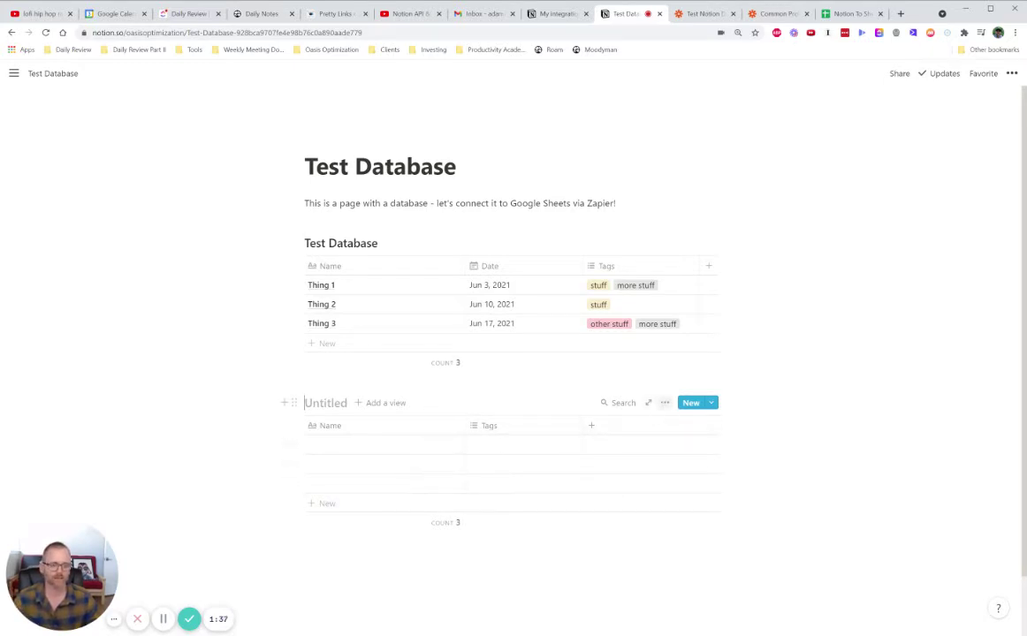
left_click(666, 405)
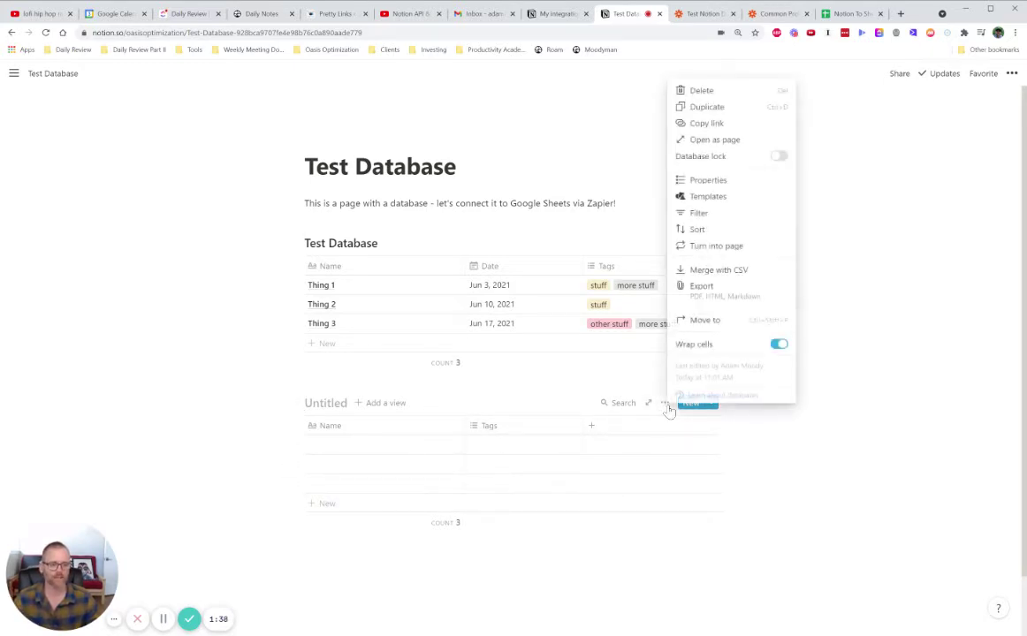
left_click(703, 91)
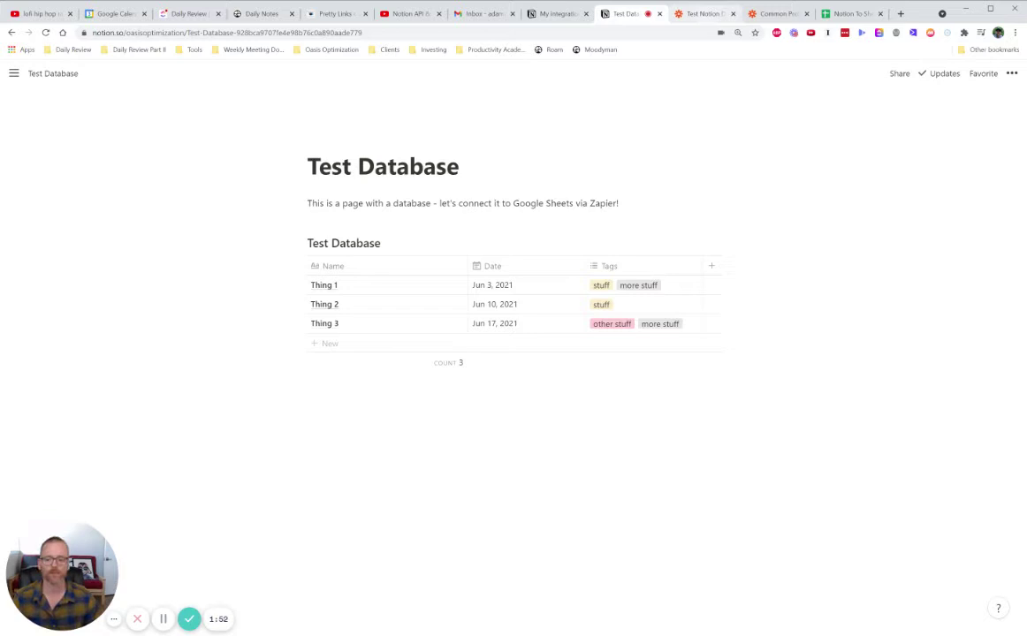
- Switch to the Test Notion Database to G Sheets zap in Zapier and open the Notion trigger's app and event settings
left_click(703, 14)
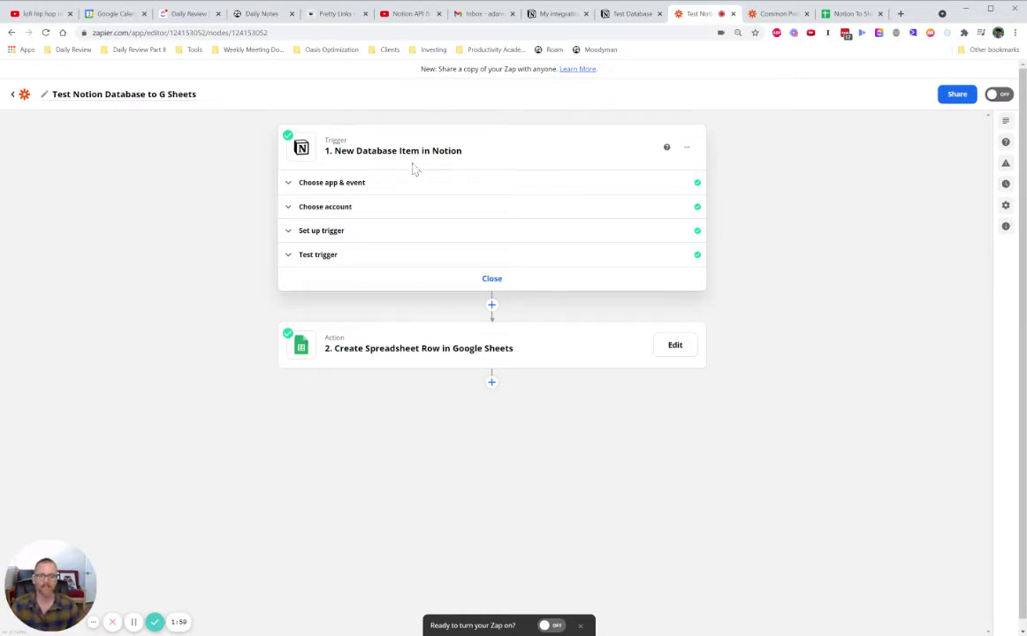
left_click(362, 186)
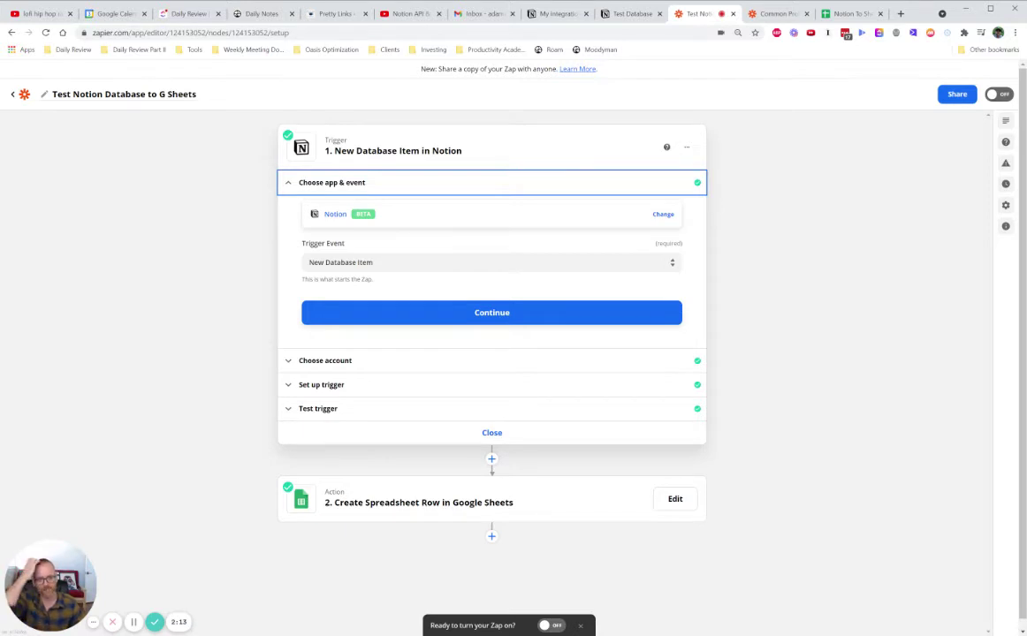
- Switch to the Test Database page in Notion and review its sharing settings, including the Zapier integration's access
left_click(638, 16)
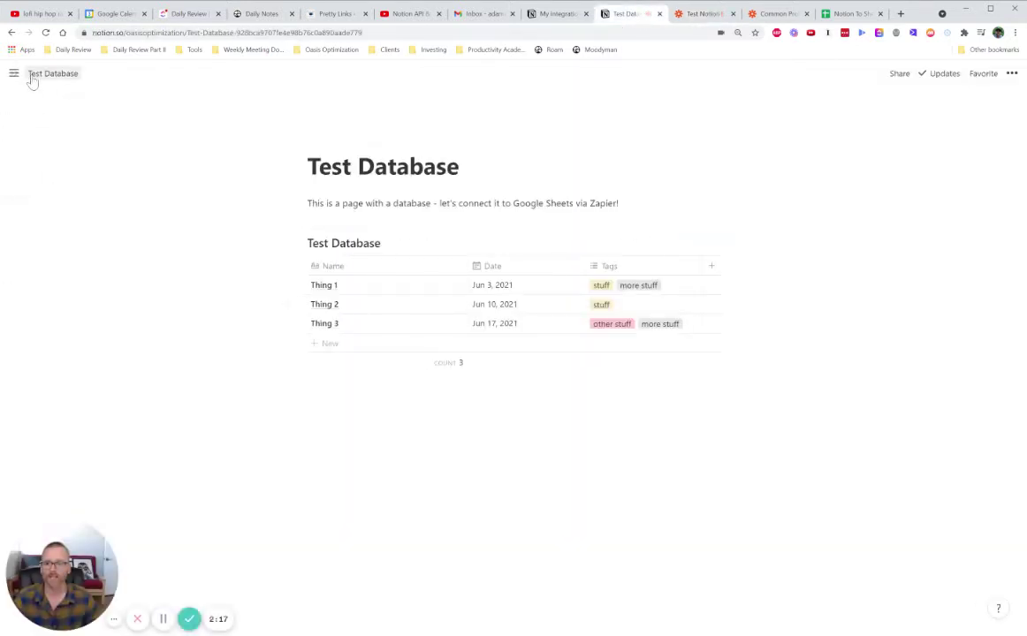
mouse_move(16, 74)
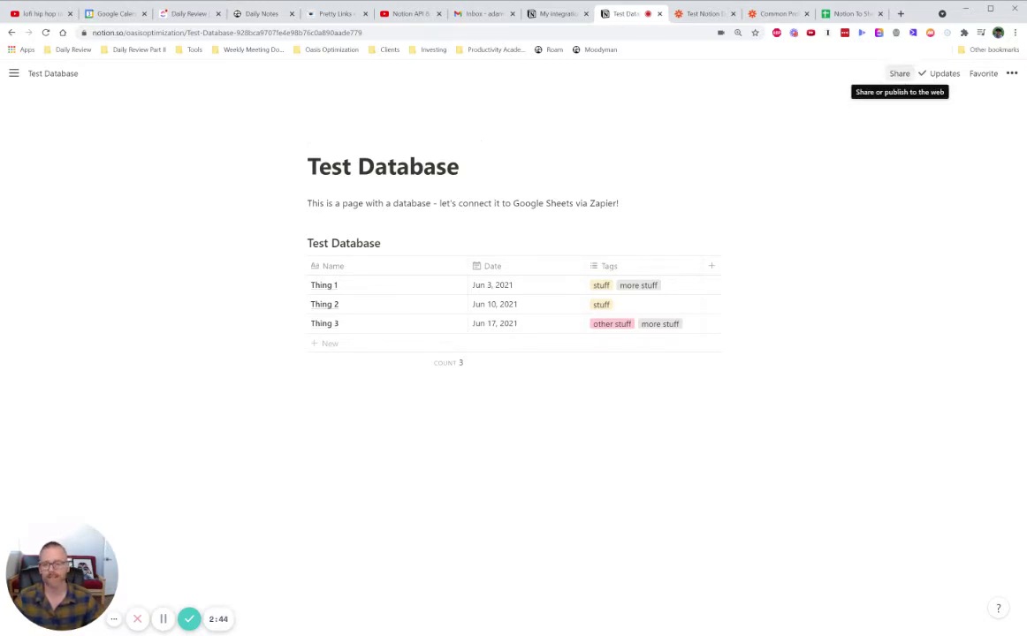
left_click(894, 79)
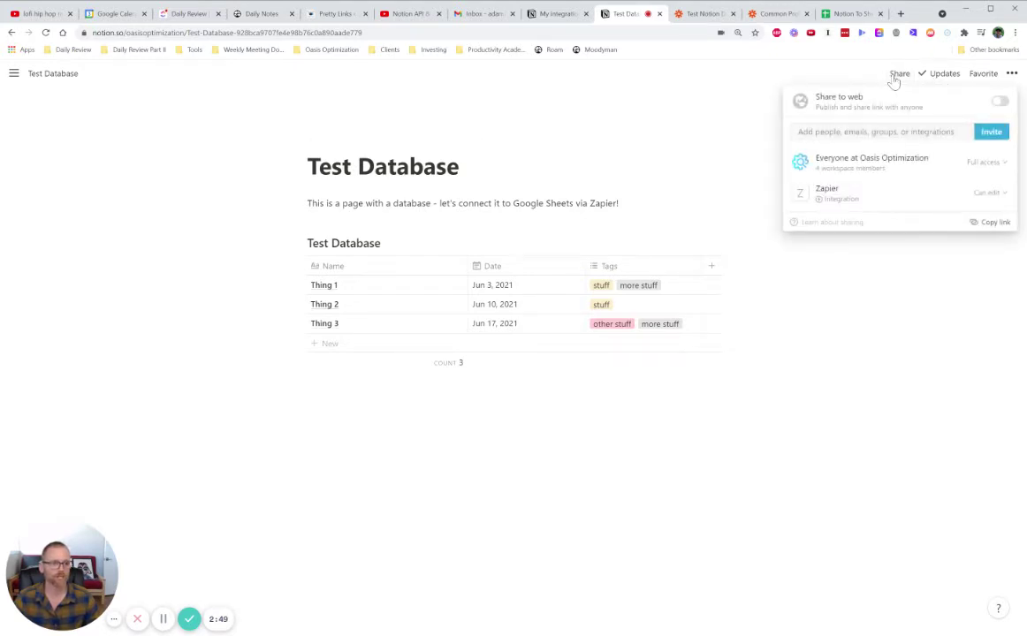
mouse_move(837, 169)
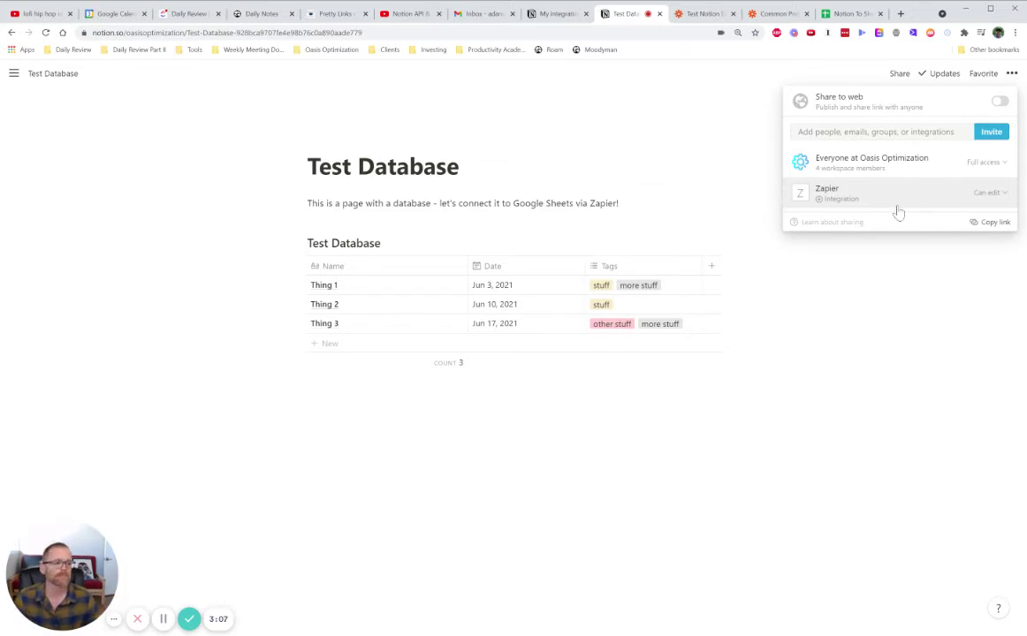
left_click(854, 293)
- Return to the zap in Zapier and look through the trigger events offered for Notion
left_click(703, 13)
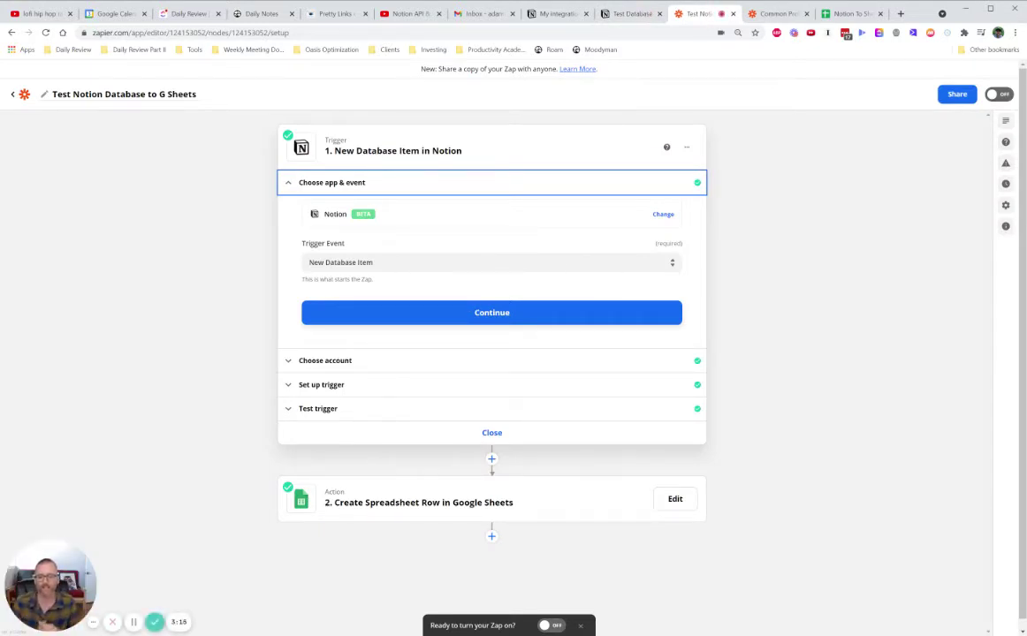
left_click(626, 15)
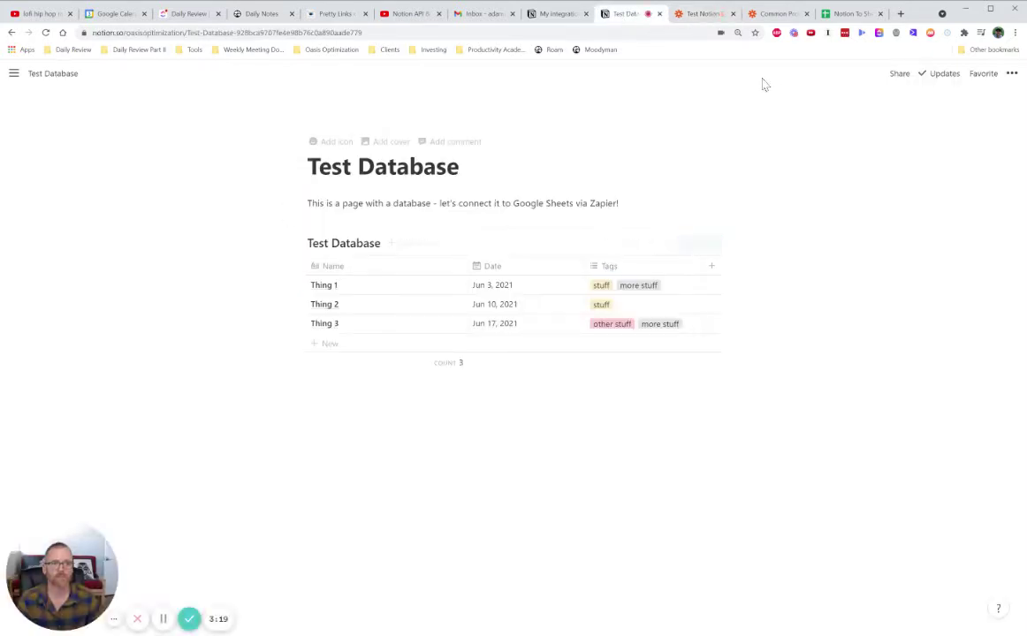
left_click(701, 13)
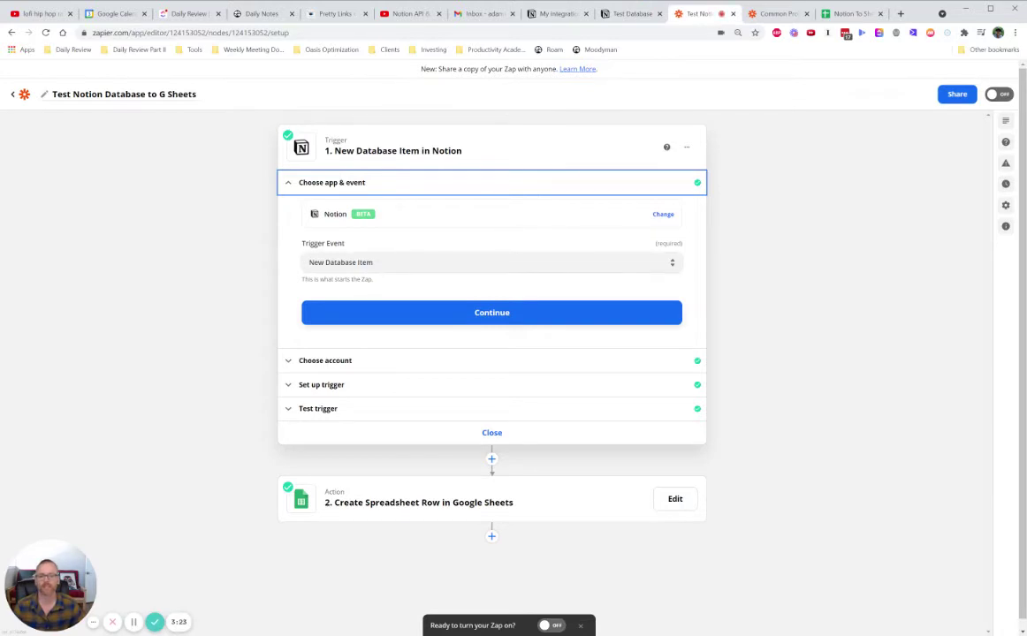
left_click(311, 246)
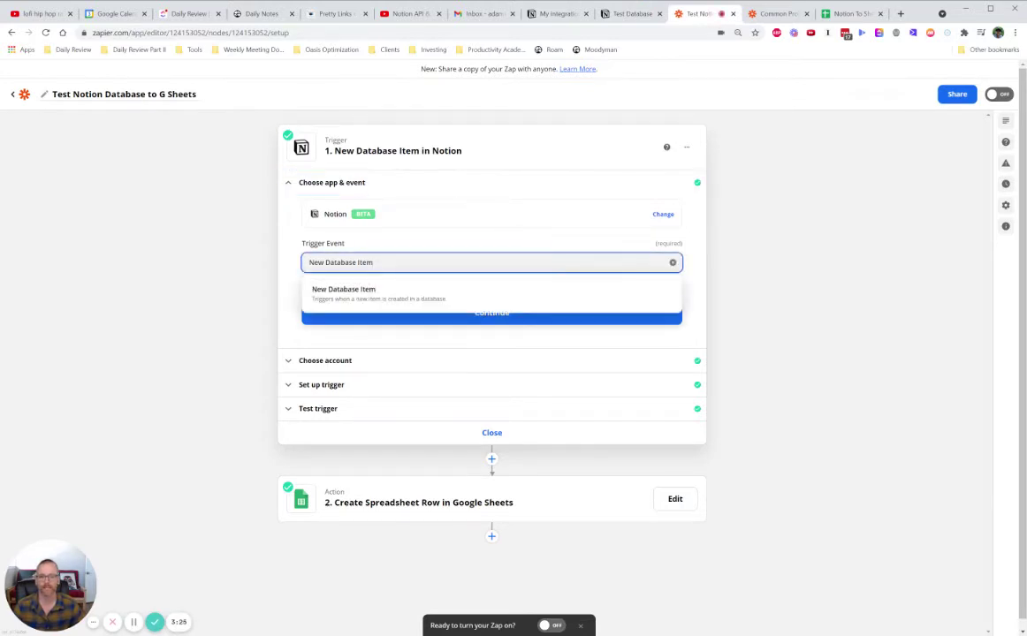
left_click(274, 245)
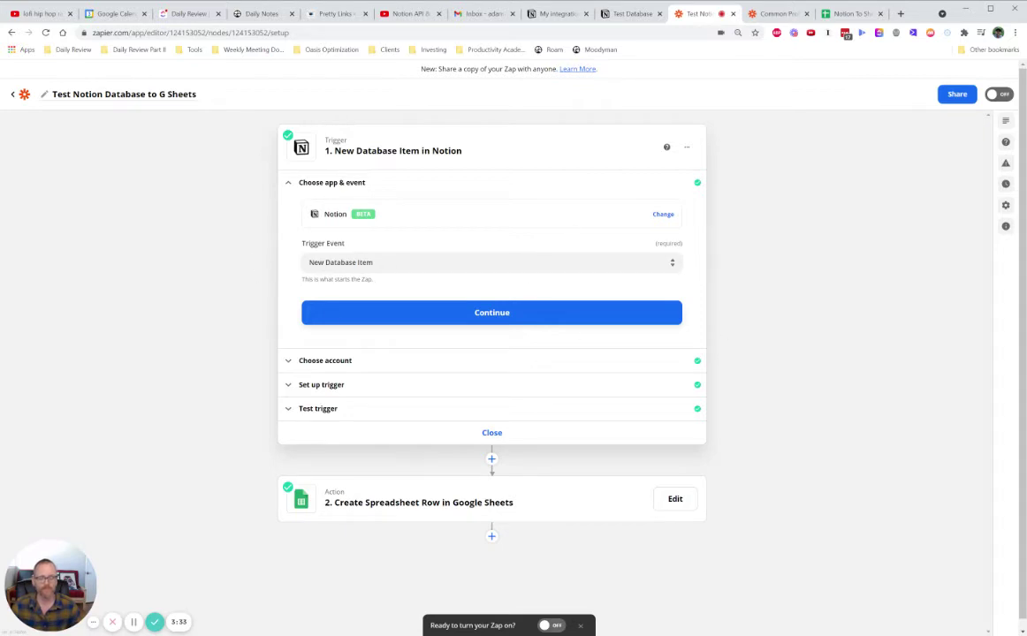
left_click(406, 262)
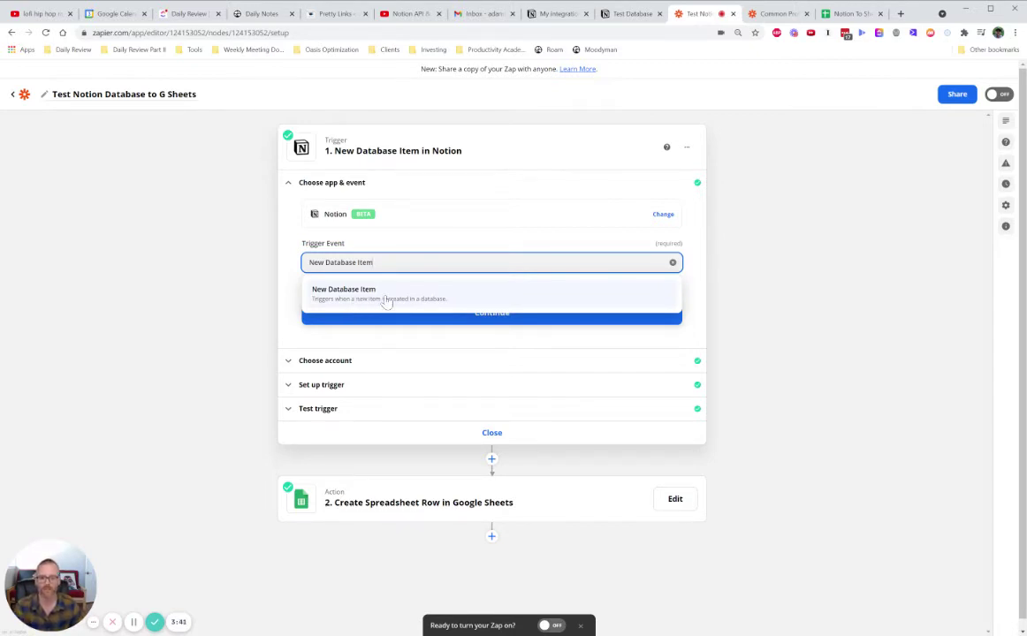
left_click(783, 317)
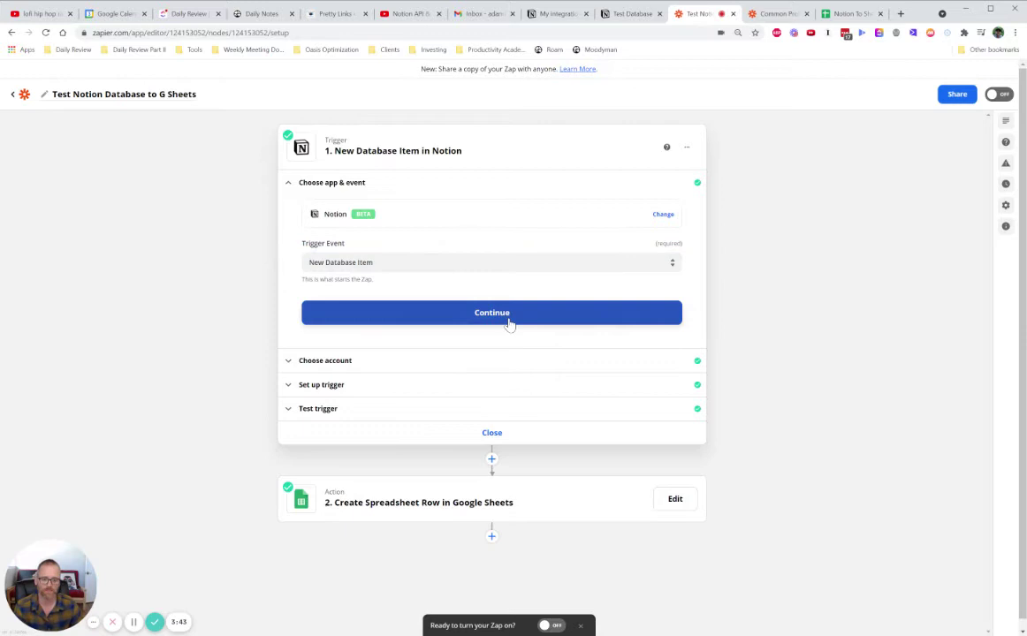
- Review the database chosen in the Notion trigger's setup and the sample item in its trigger test
left_click(341, 385)
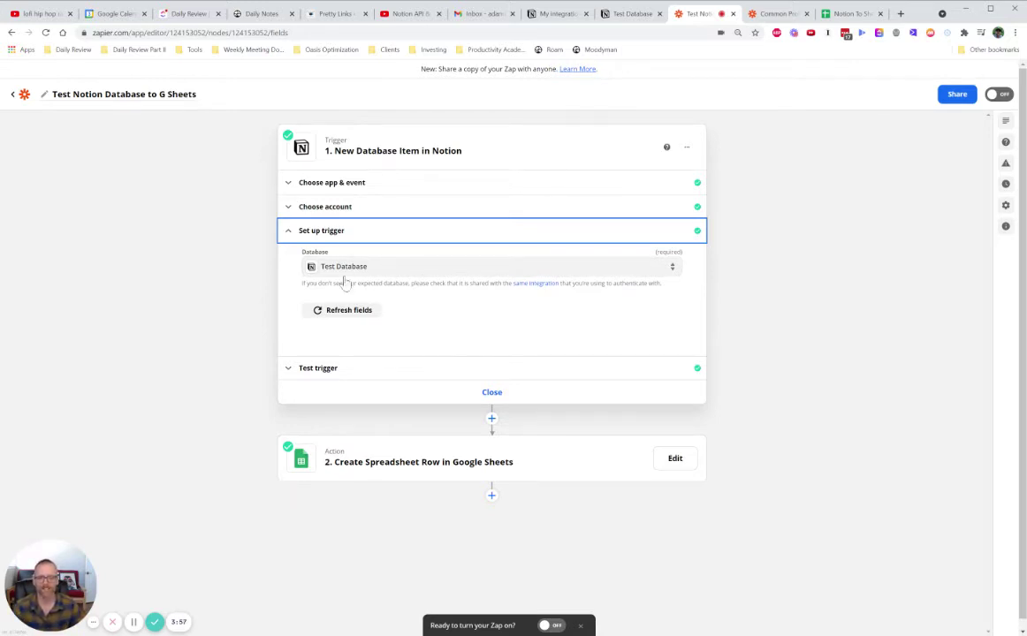
left_click(334, 376)
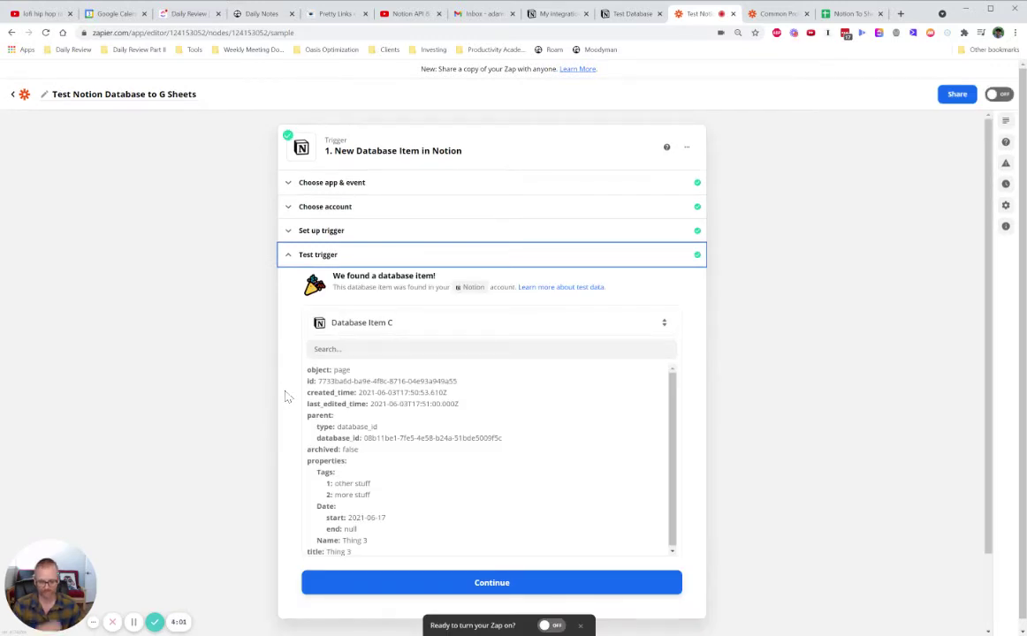
scroll(265, 337, "down", 1)
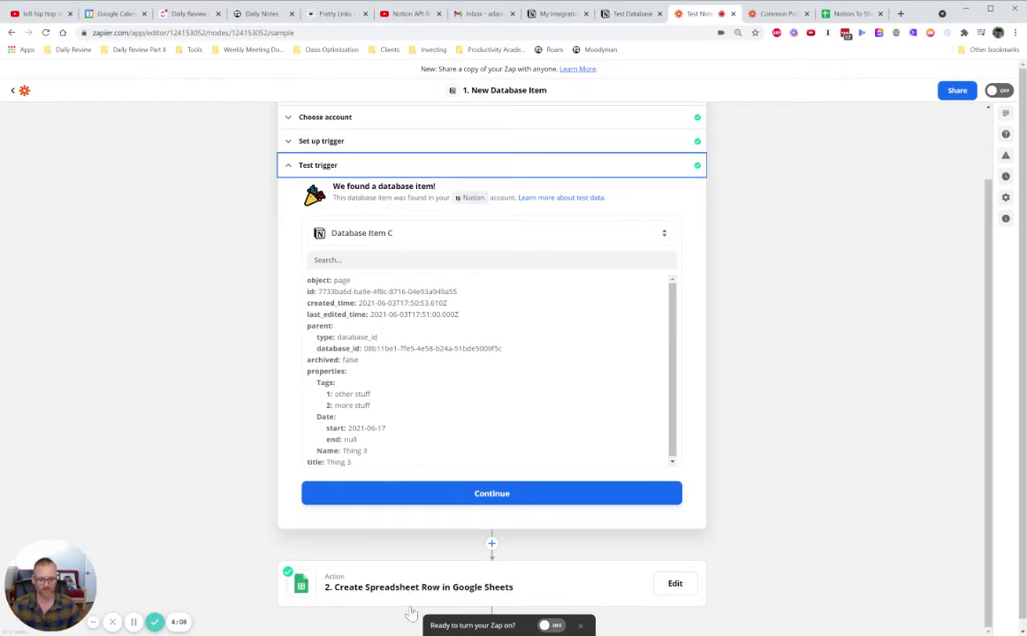
- Switch to the Notion To Sheets Via Zapier Test spreadsheet and examine its header row and the values in row 2
left_click(851, 16)
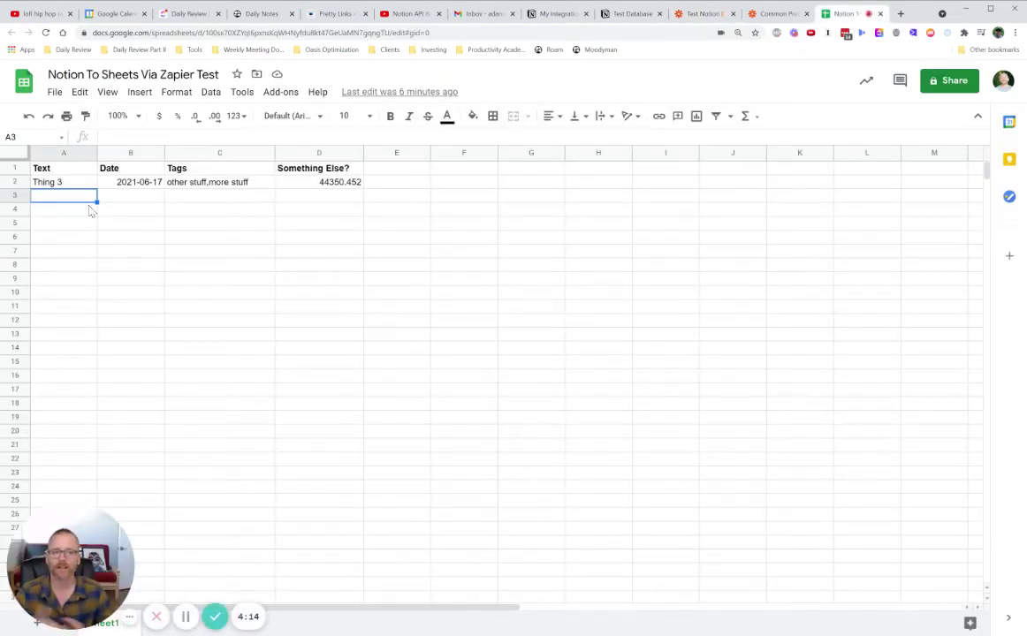
left_click_drag(93, 172, 298, 161)
left_click(298, 168)
left_click(61, 164)
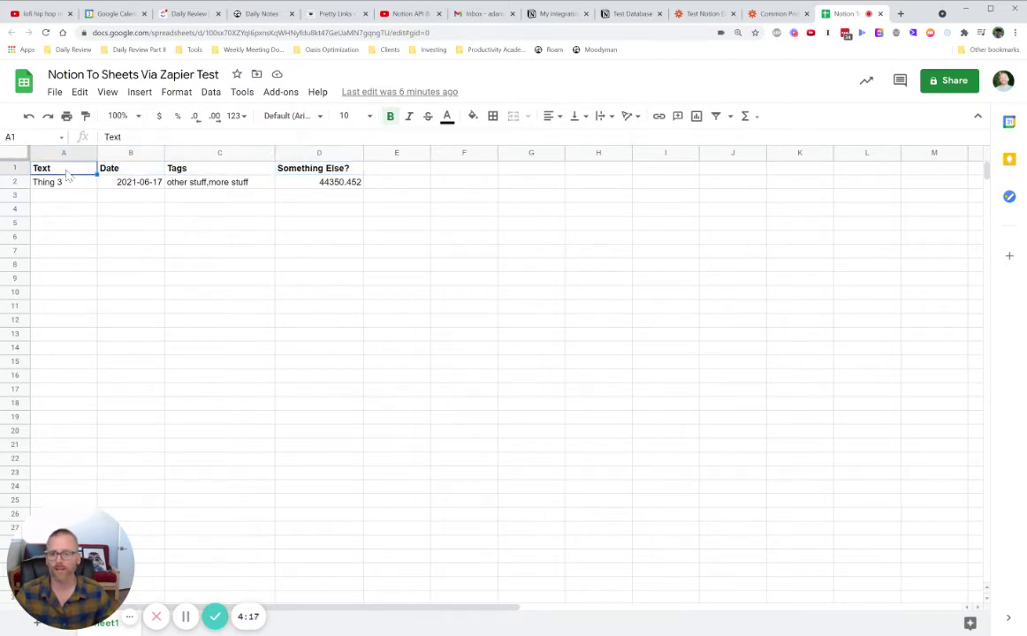
left_click(121, 166)
left_click(59, 187)
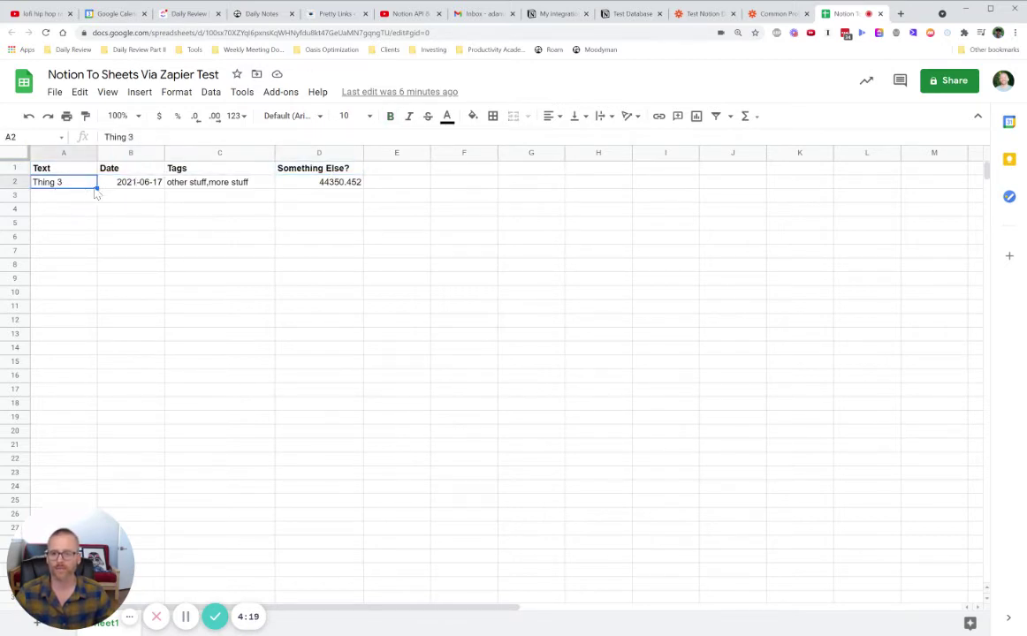
left_click(132, 186)
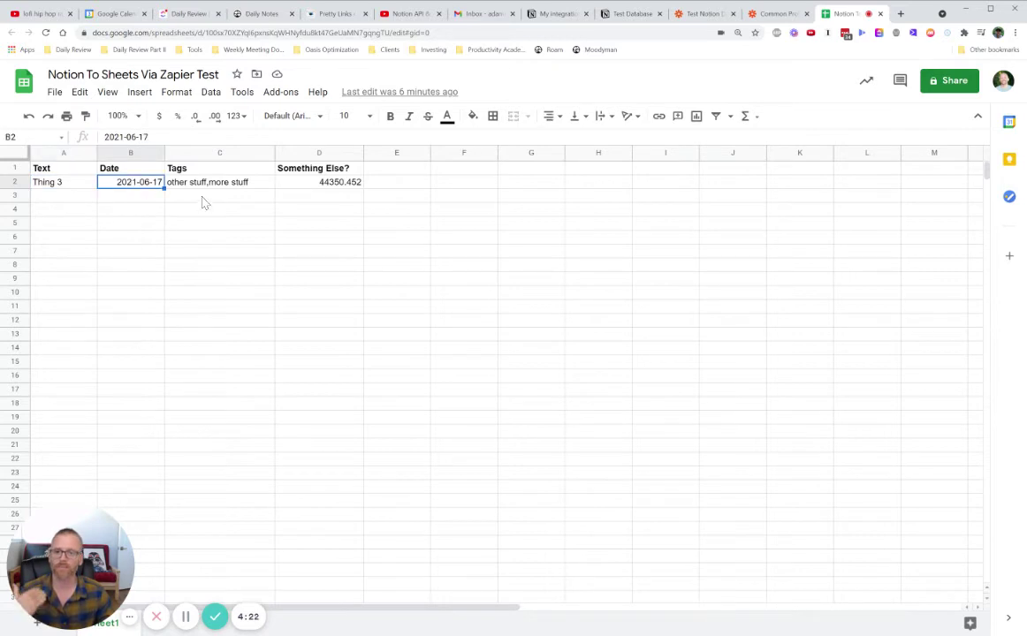
left_click(209, 184)
left_click(305, 185)
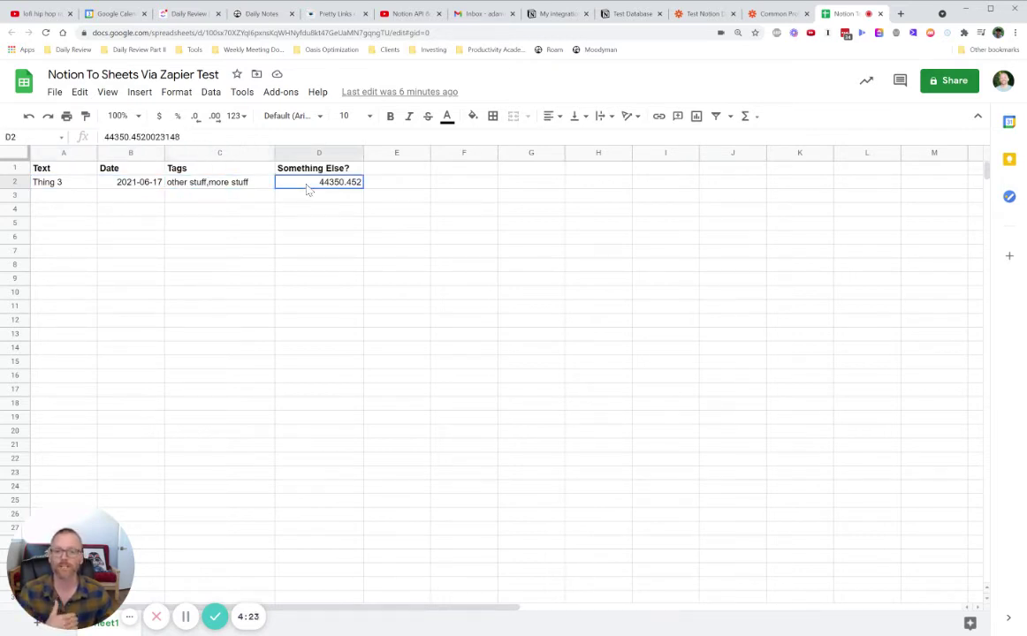
left_click(86, 188)
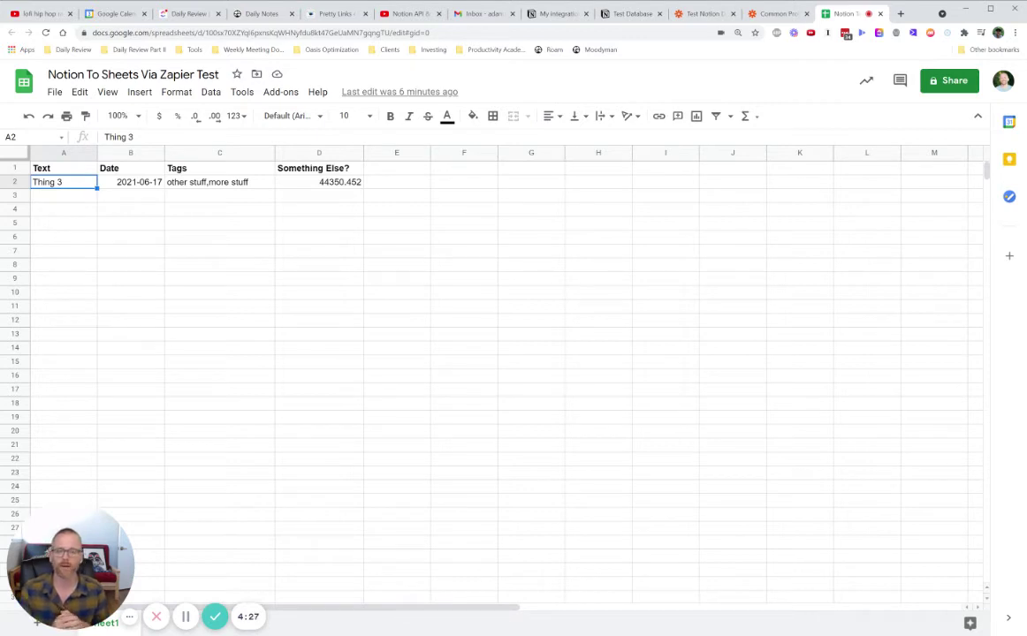
left_click(62, 172)
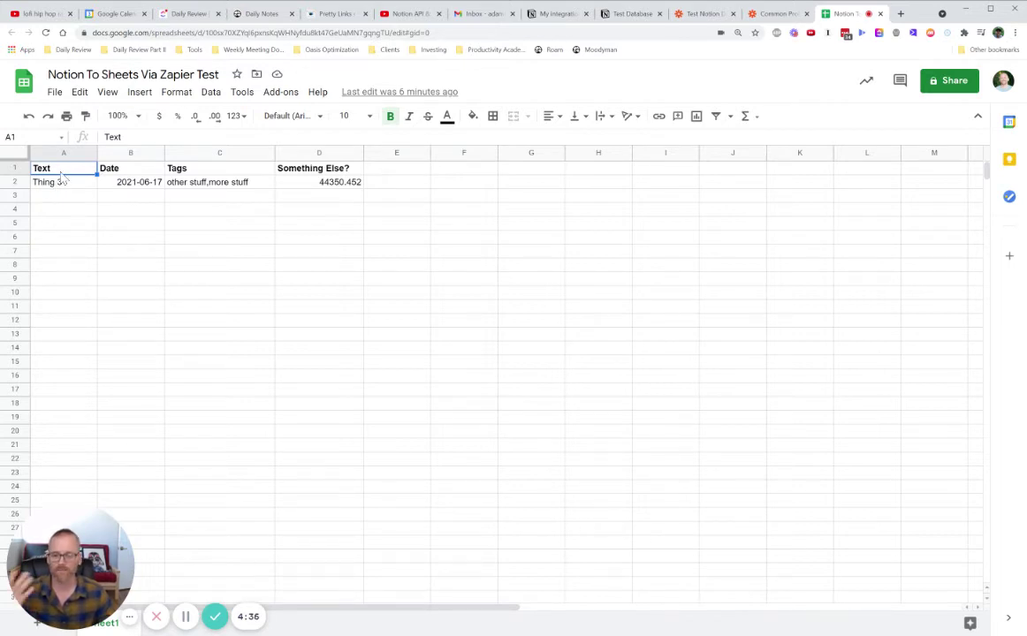
left_click(62, 181)
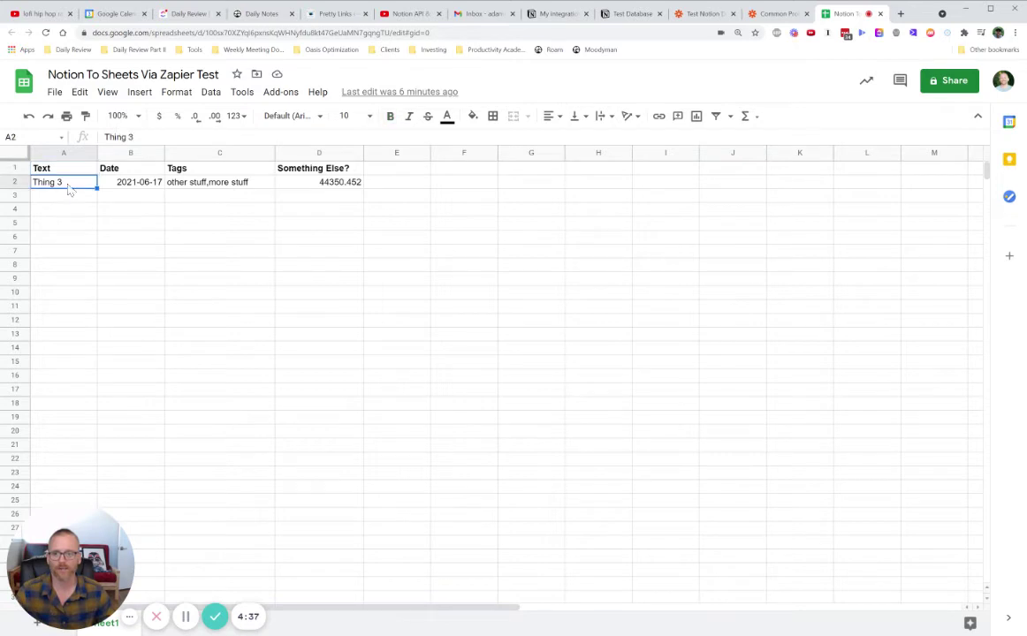
- Move Notion's Test Database browser tab beside the spreadsheet's tab and compare the database properties with the sheet's headers and row 2
left_click_drag(629, 13, 778, 13)
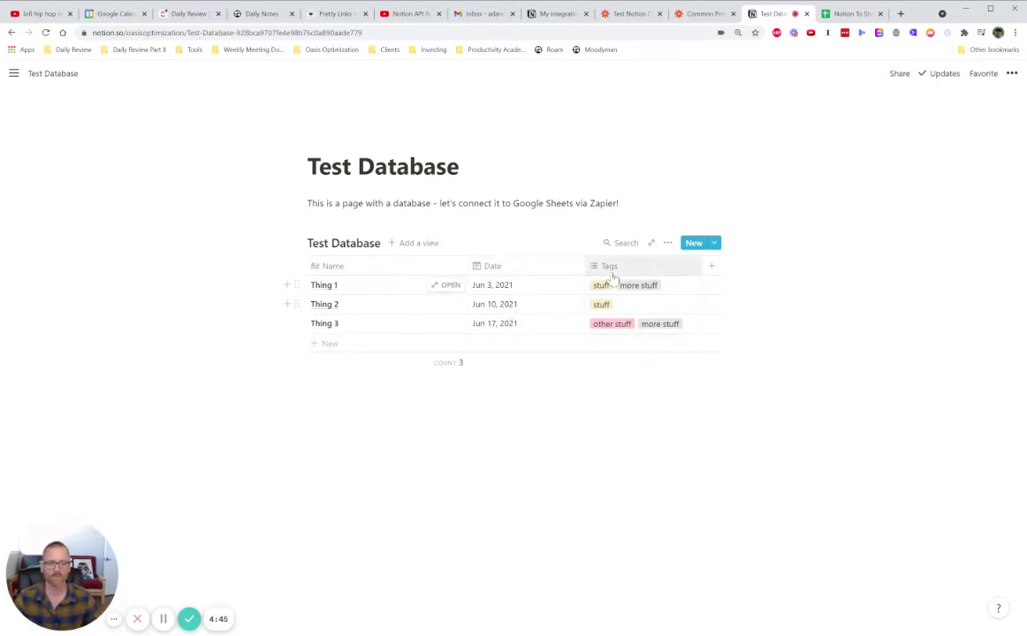
left_click(849, 13)
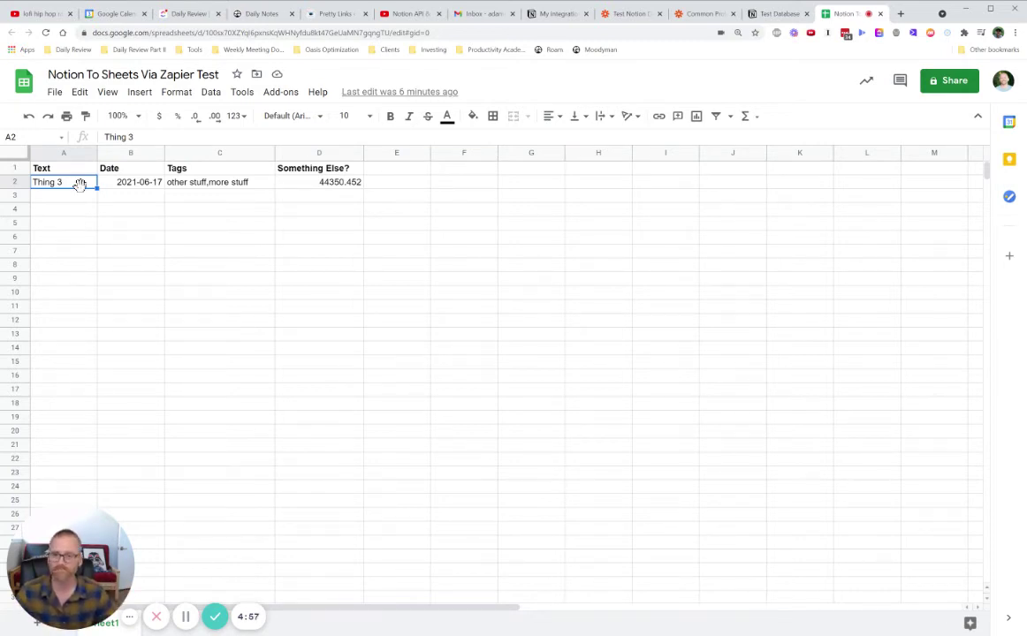
left_click(124, 188)
left_click(211, 183)
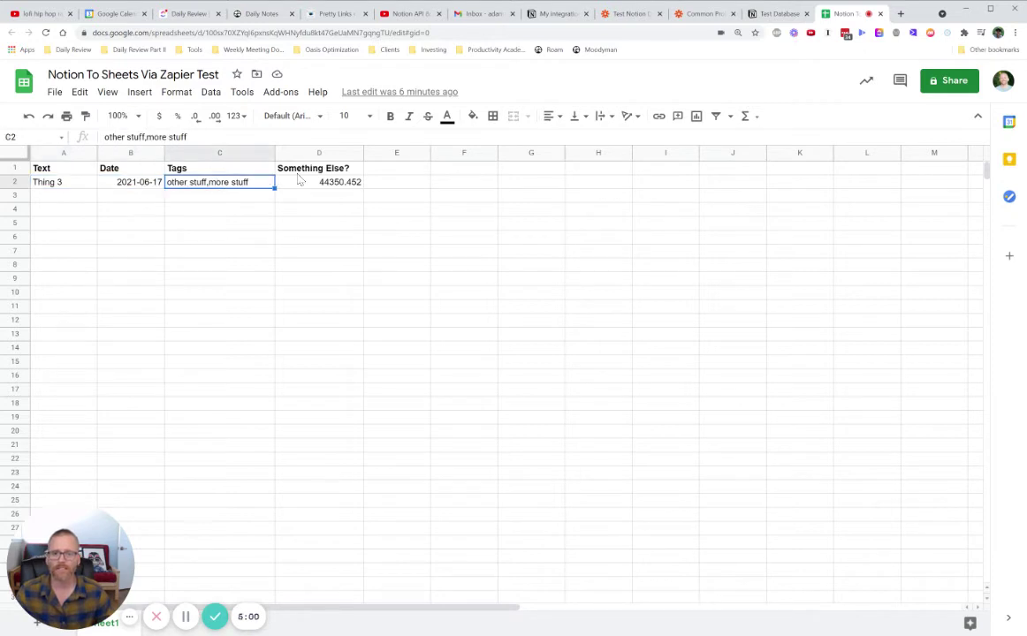
left_click(298, 184)
left_click_drag(63, 170, 314, 168)
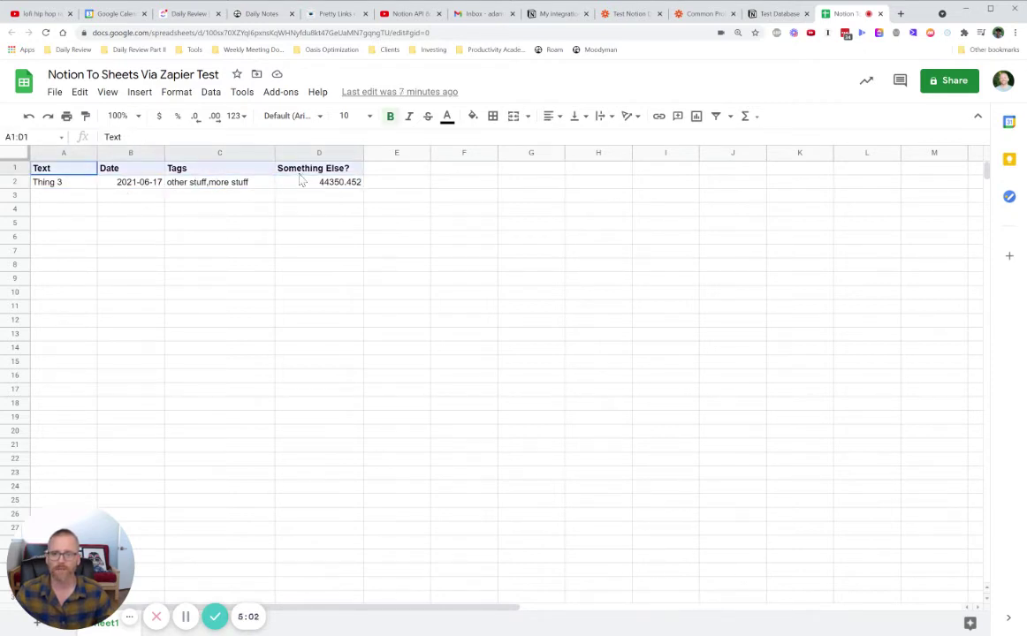
left_click(783, 14)
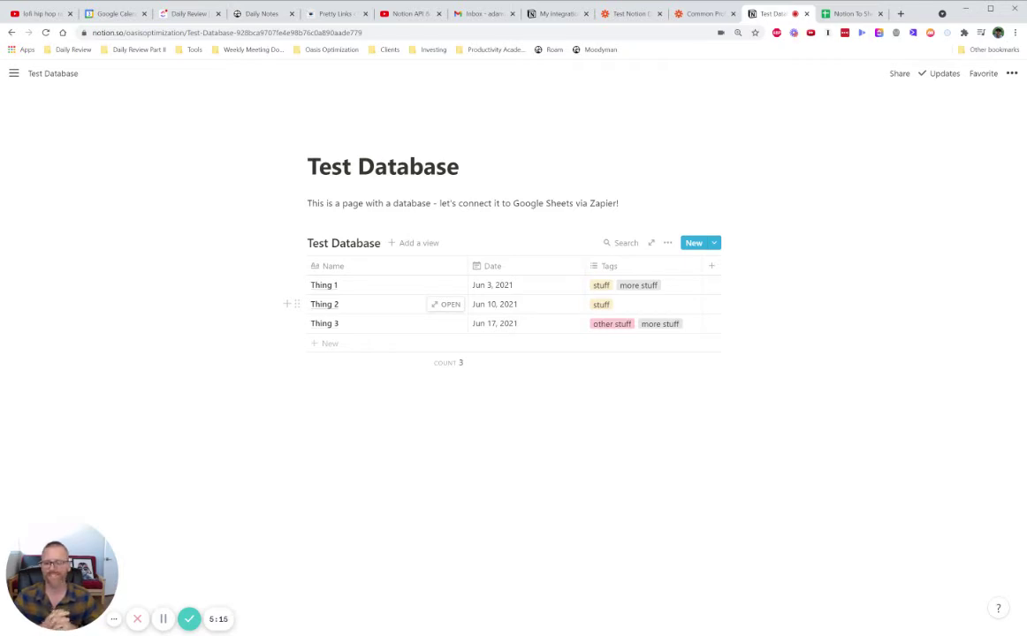
left_click(844, 15)
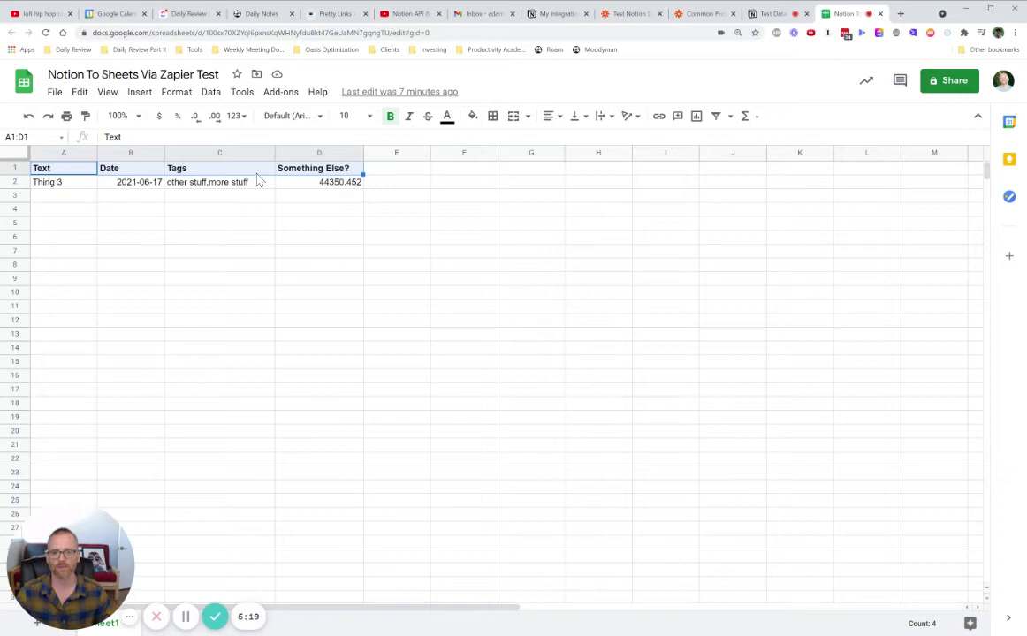
- Add an item named Live Test Entry to Notion's Test Database and set its date to Jun 4, 2021
left_click(766, 18)
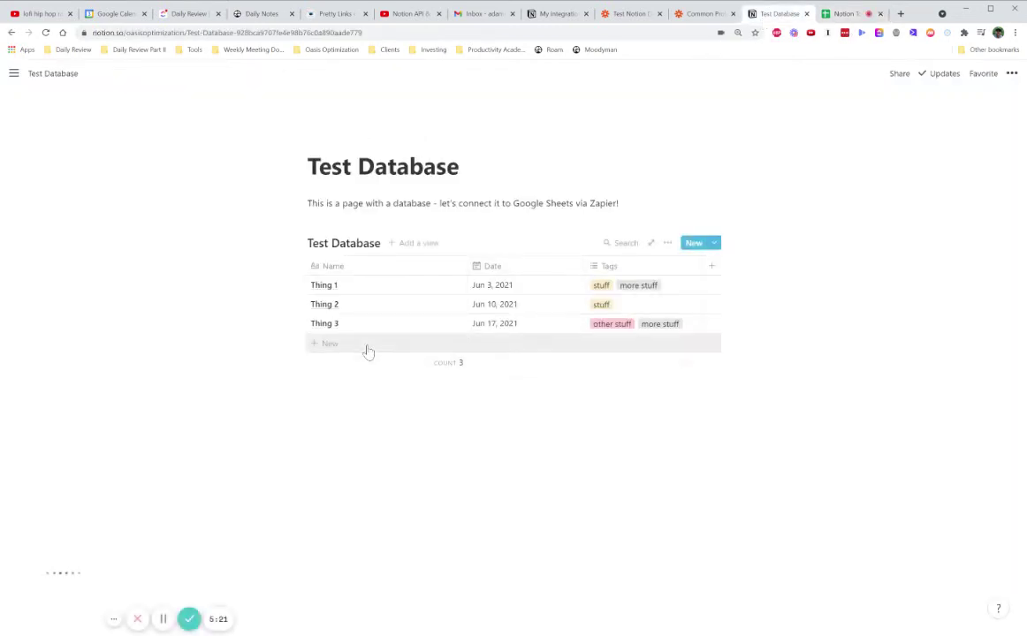
left_click(336, 346)
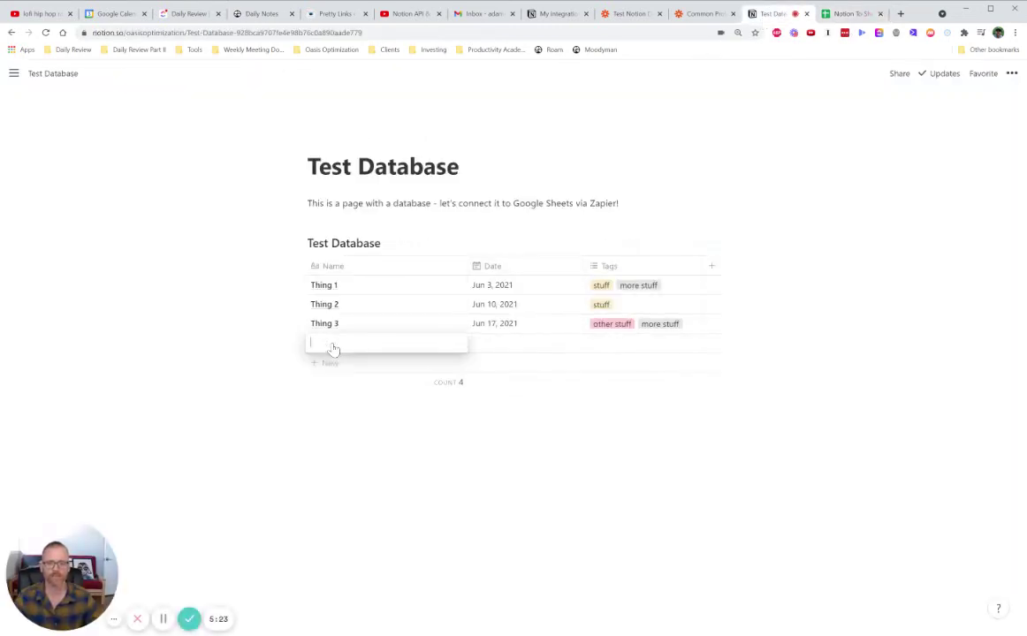
type("Live Test Entry")
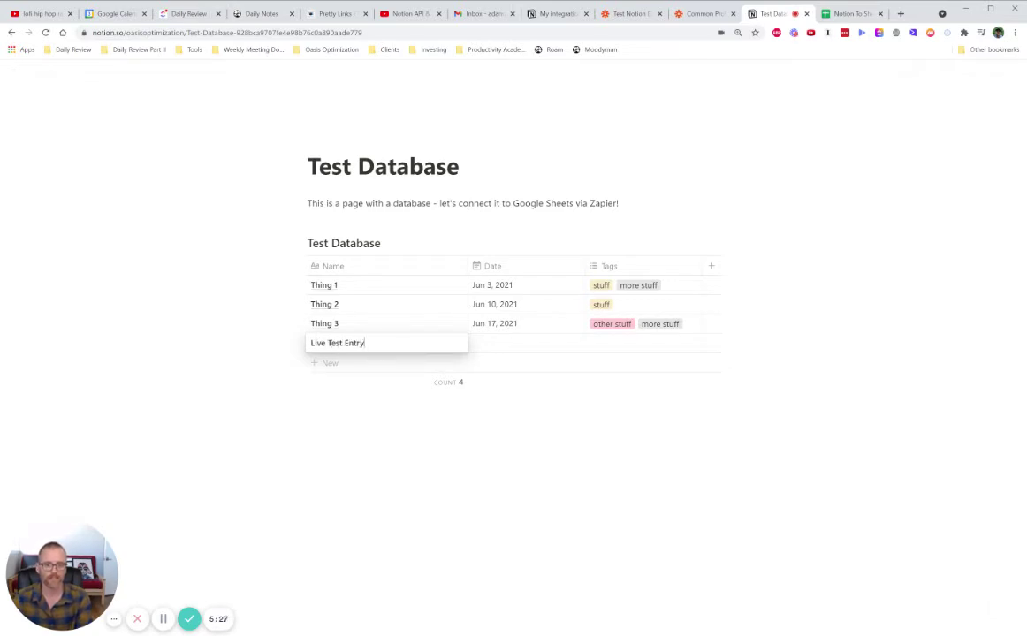
key("Tab")
left_click(499, 346)
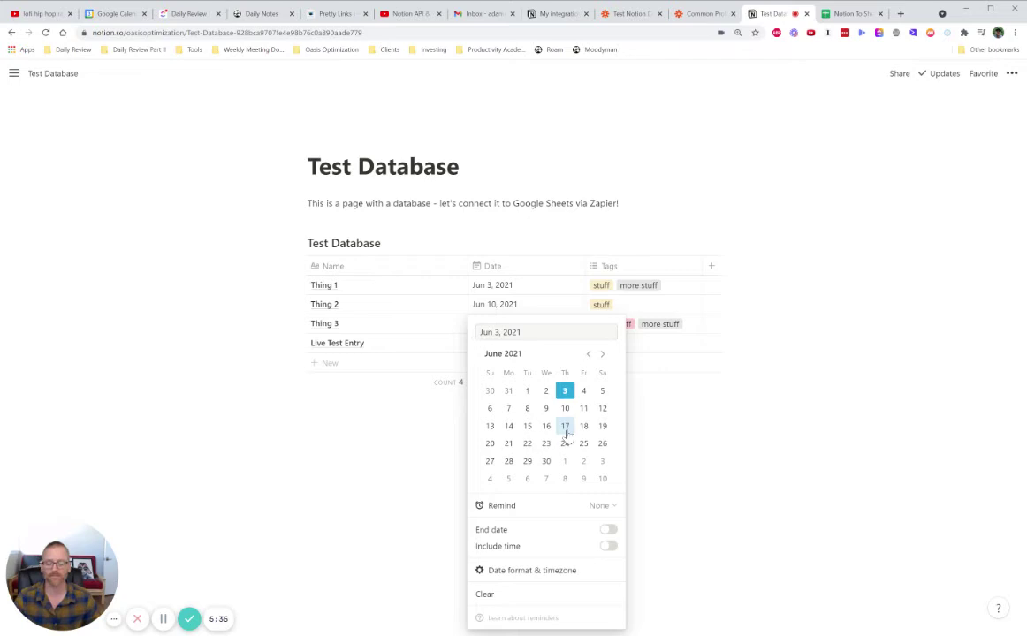
left_click(584, 392)
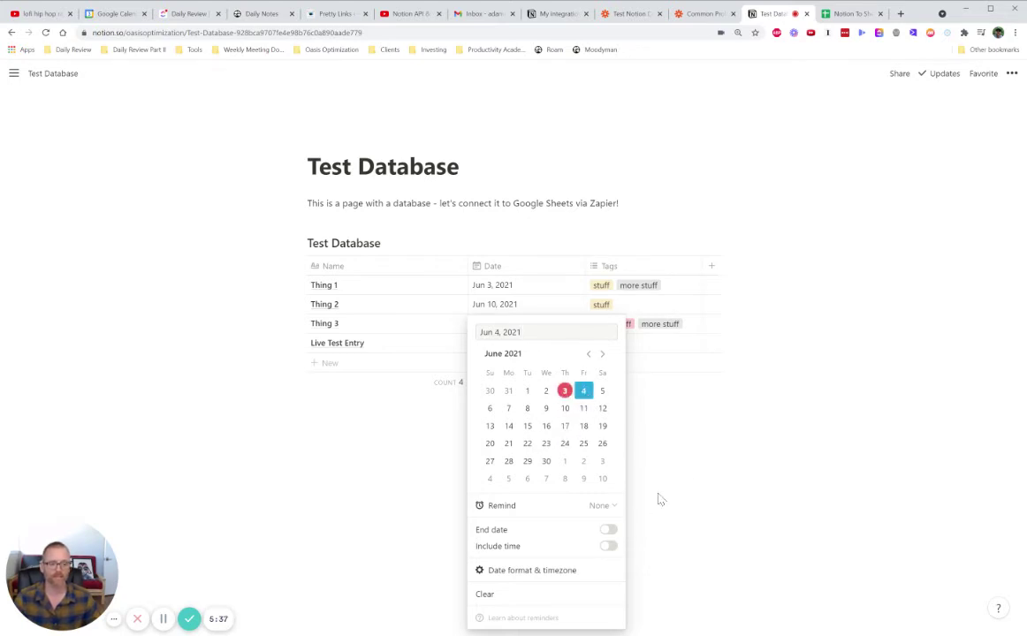
key("Escape")
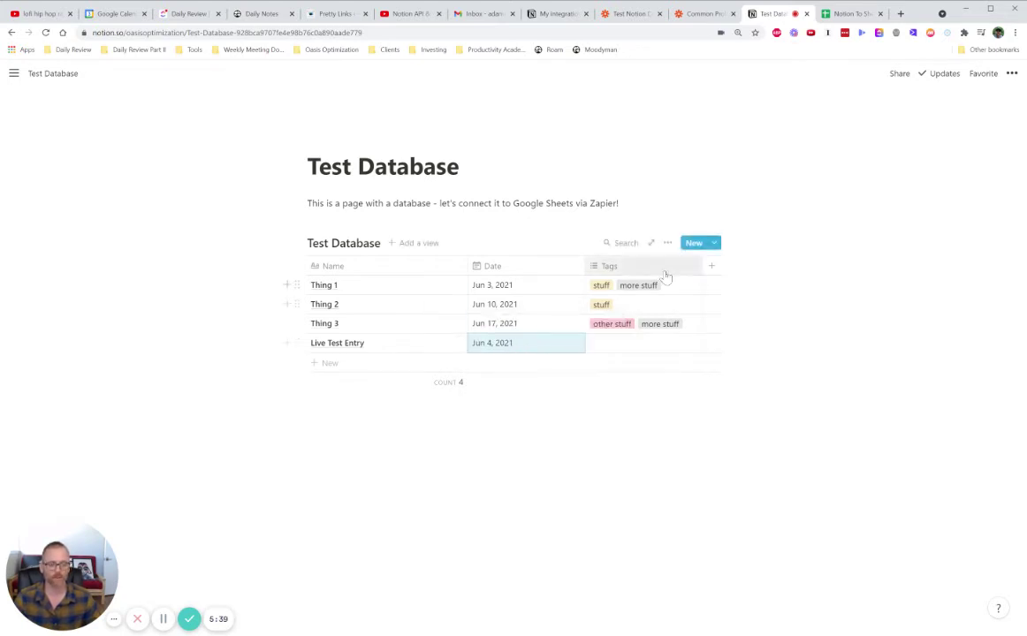
- Tag the Live Test Entry item with stuff, more stuff and other stuff
left_click(614, 345)
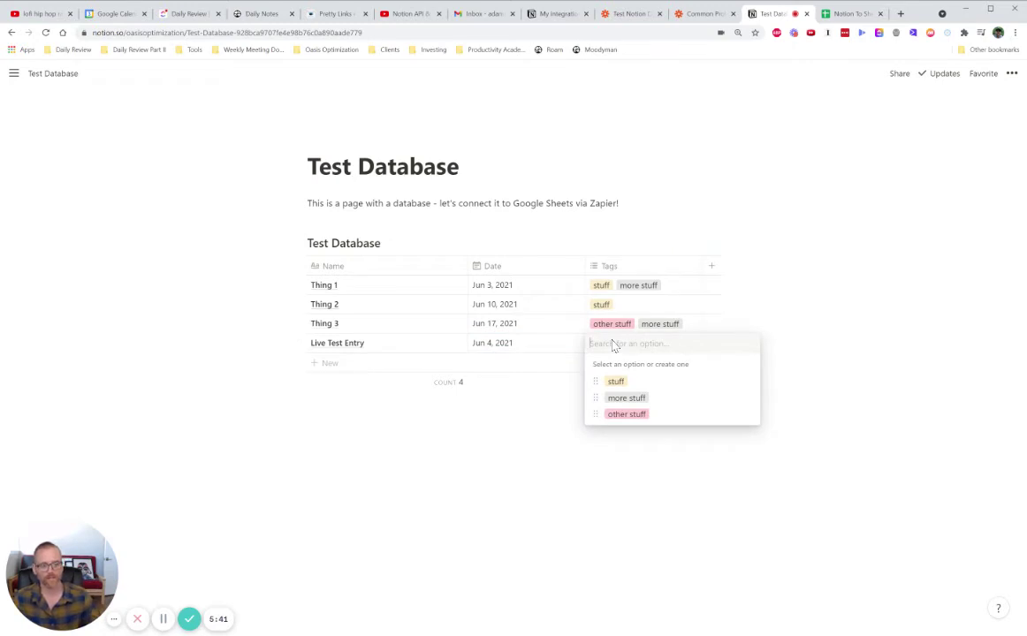
left_click(625, 382)
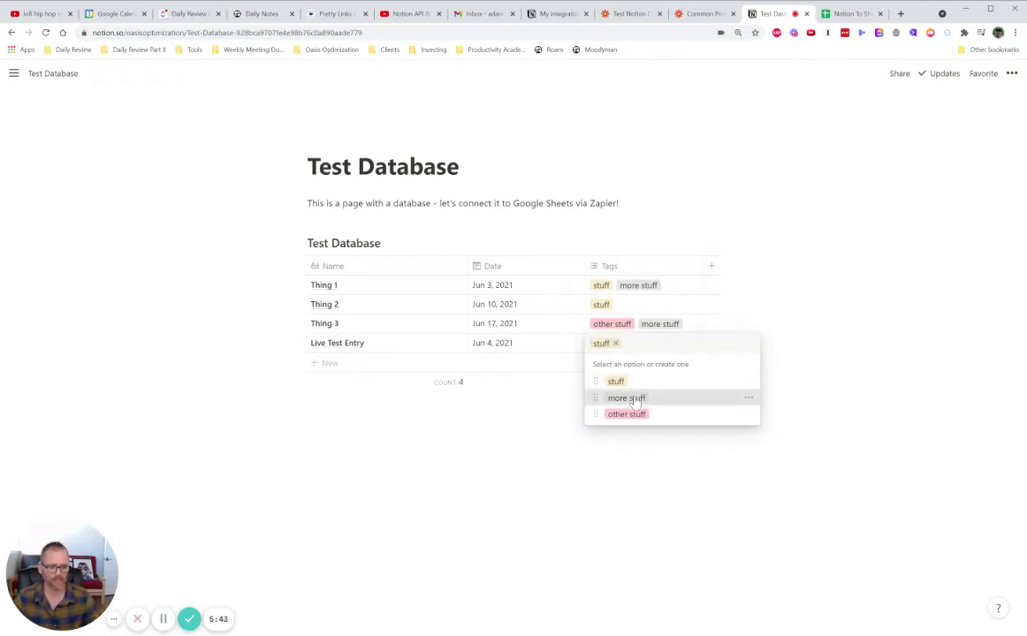
left_click(634, 398)
left_click(627, 415)
left_click(759, 477)
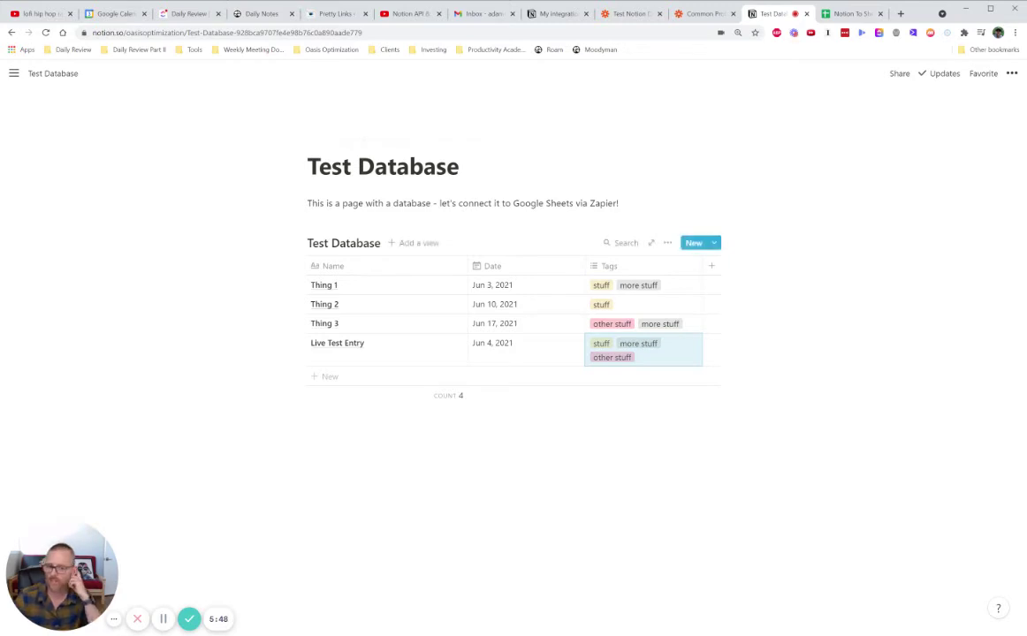
key("Escape")
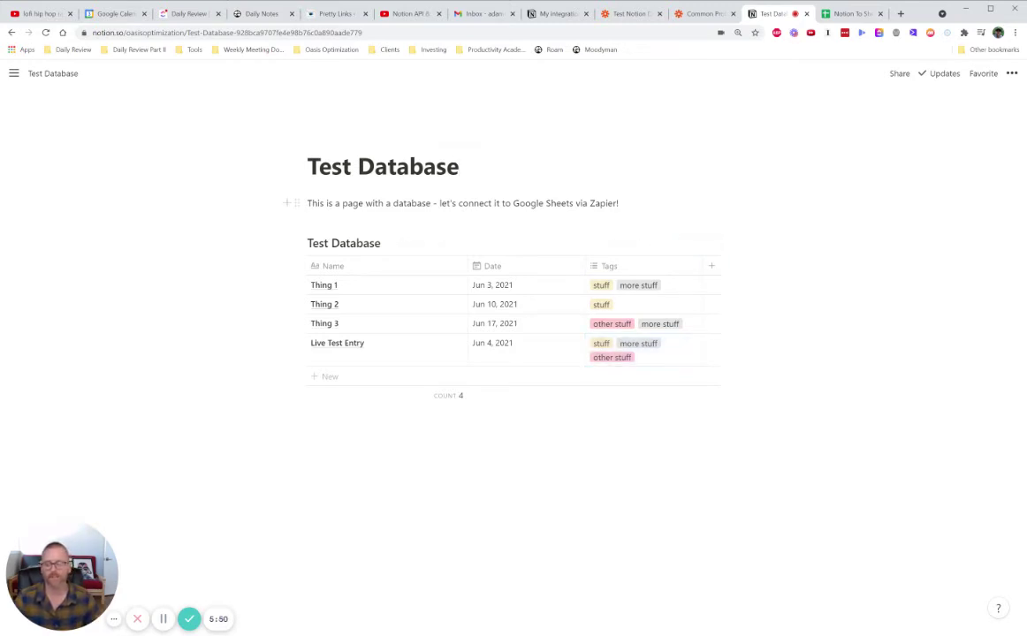
- Check the spreadsheet for new rows, return to the Test Notion Database to G Sheets zap and turn it on, dismissing the sharing offer
left_click(849, 13)
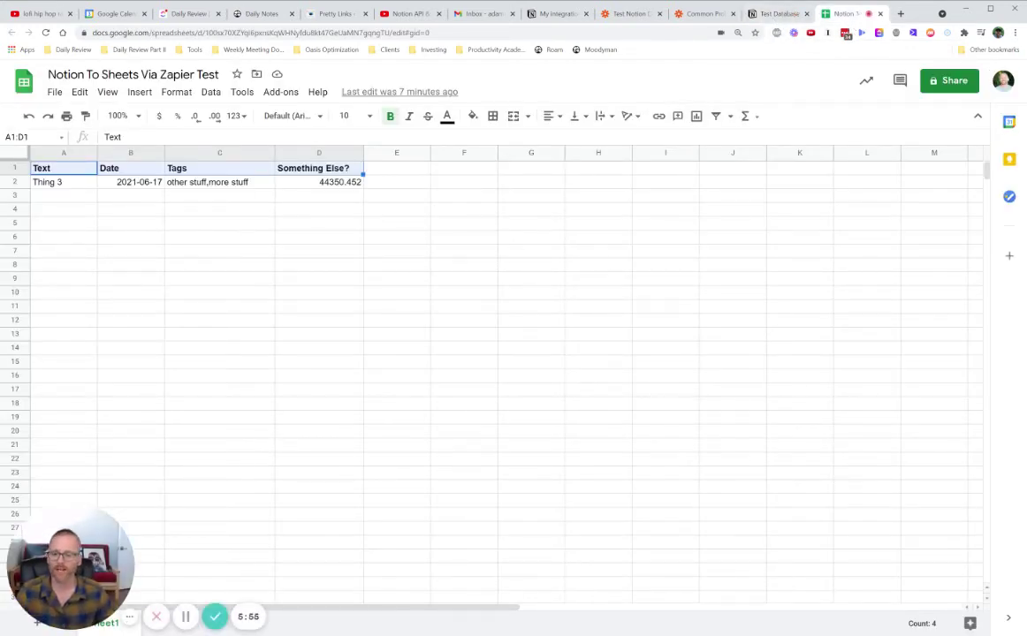
left_click(185, 623)
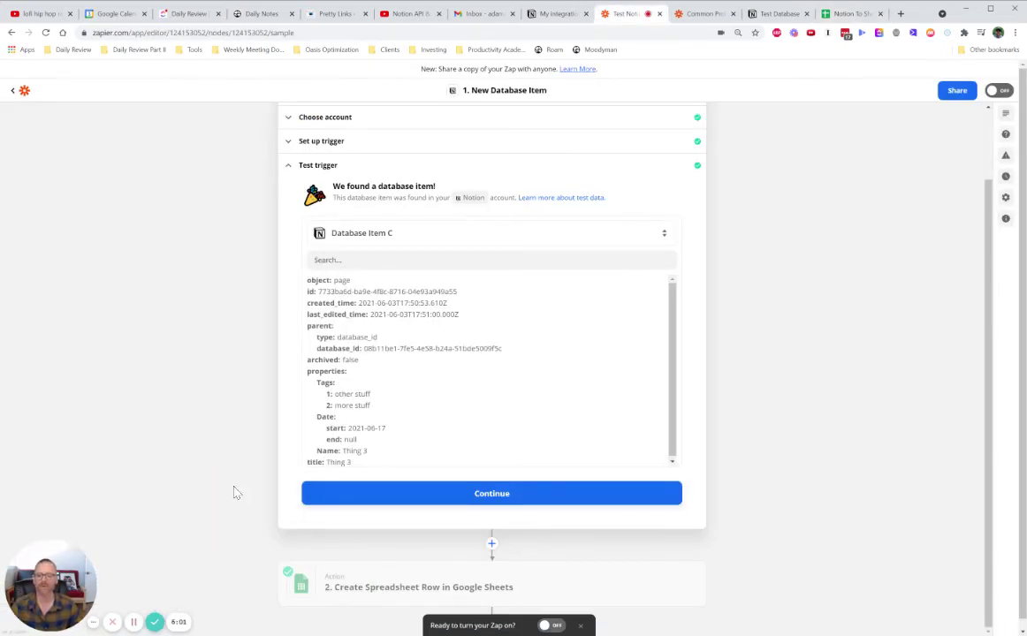
scroll(235, 486, "up", 1)
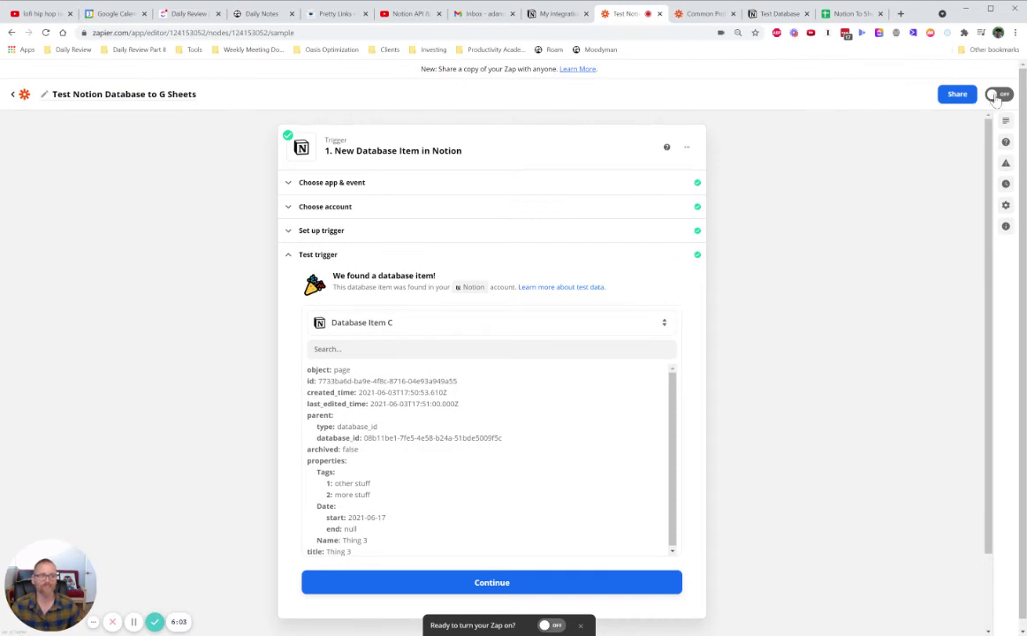
left_click(995, 95)
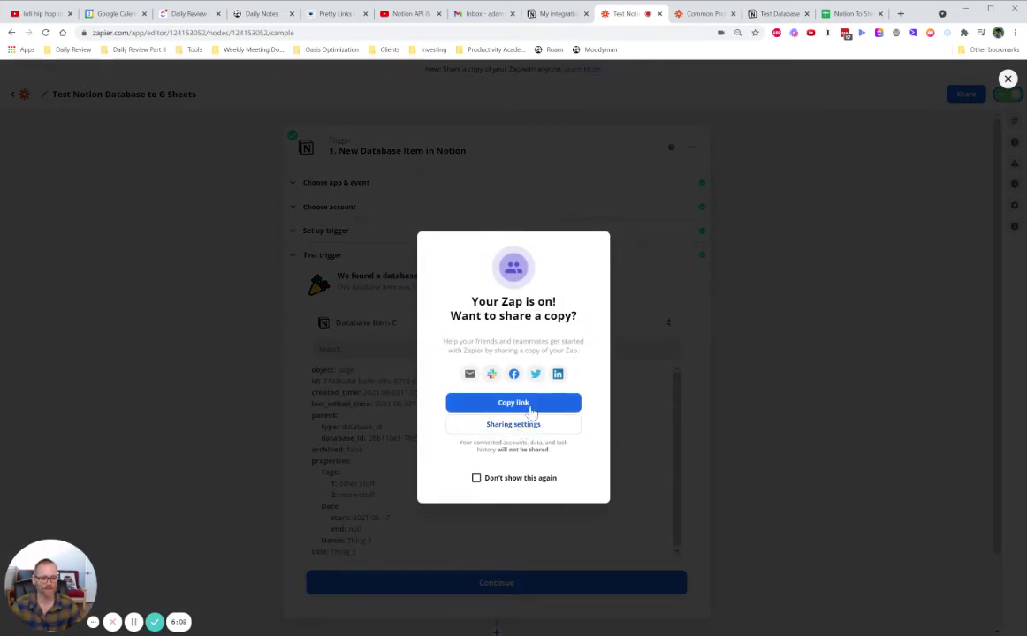
left_click(1007, 79)
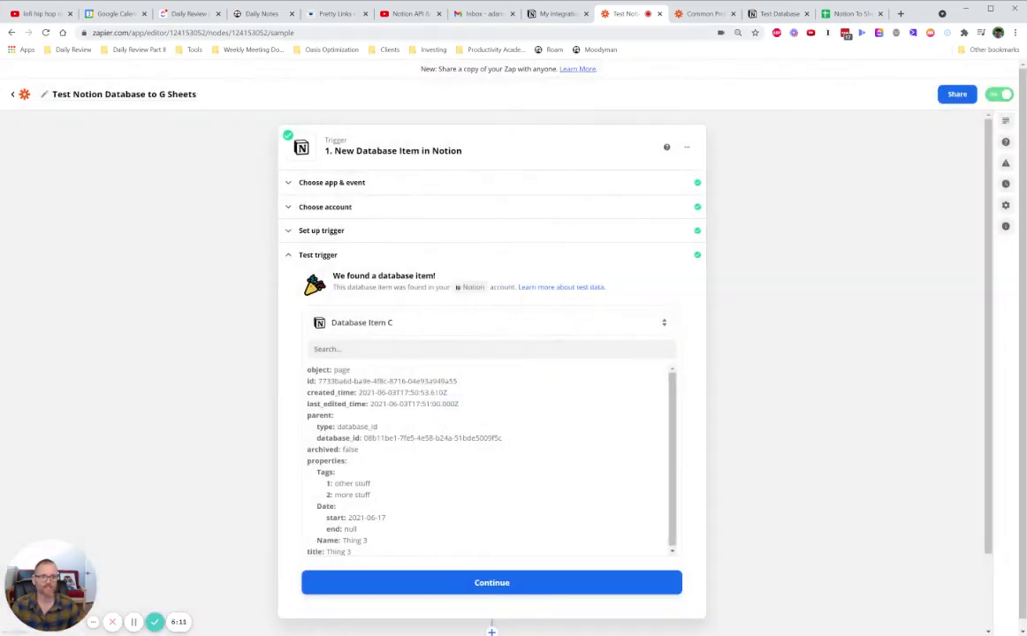
- Add another item named Live Test Entry 2 to Notion's Test Database and set its date to Jun 5, 2021
left_click(765, 15)
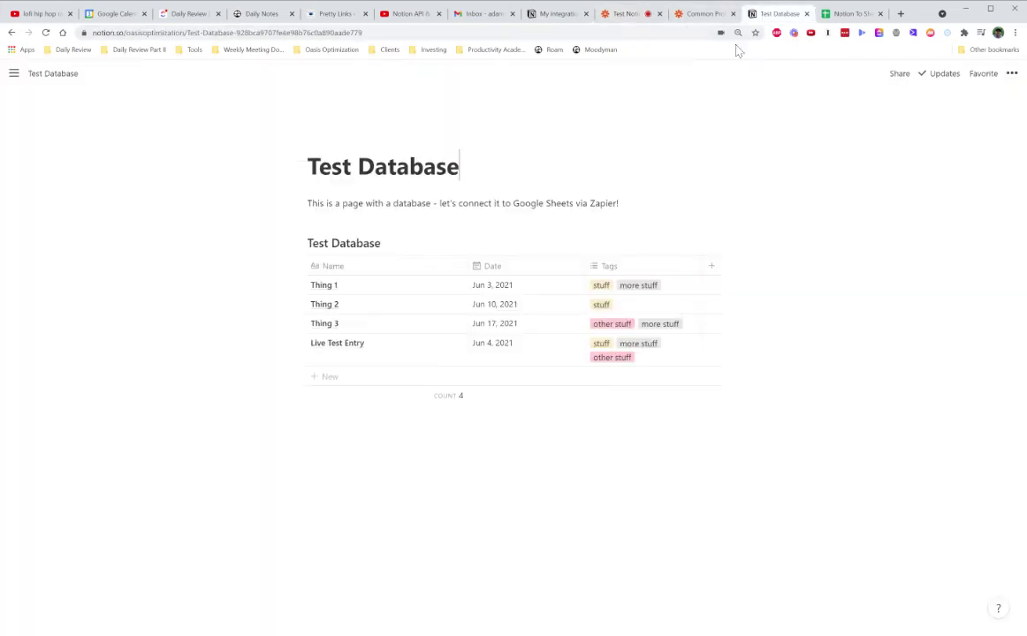
left_click(348, 379)
type("ive")
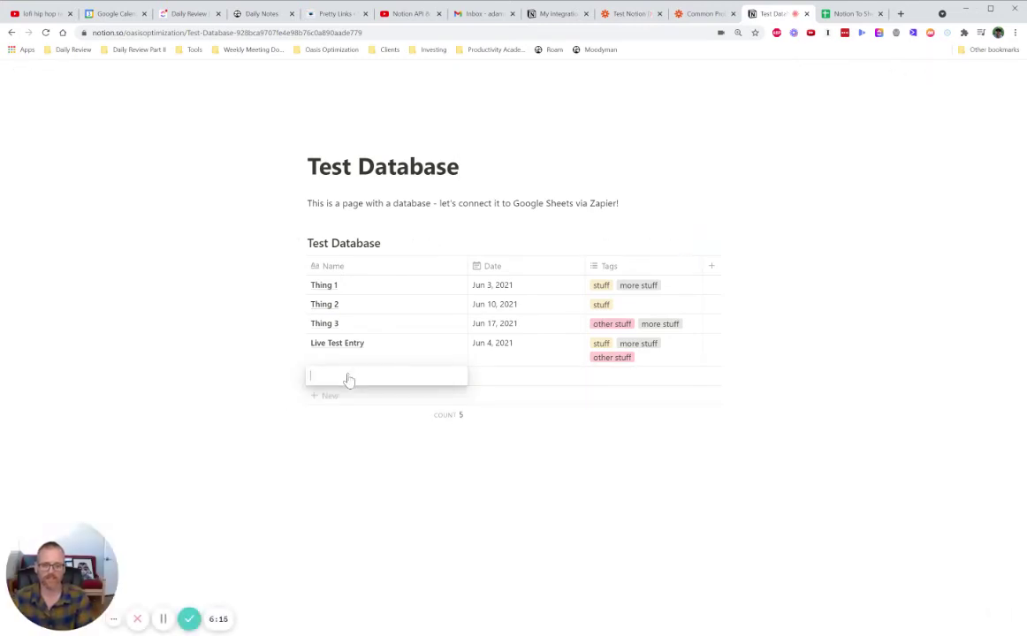
type("Live Test En")
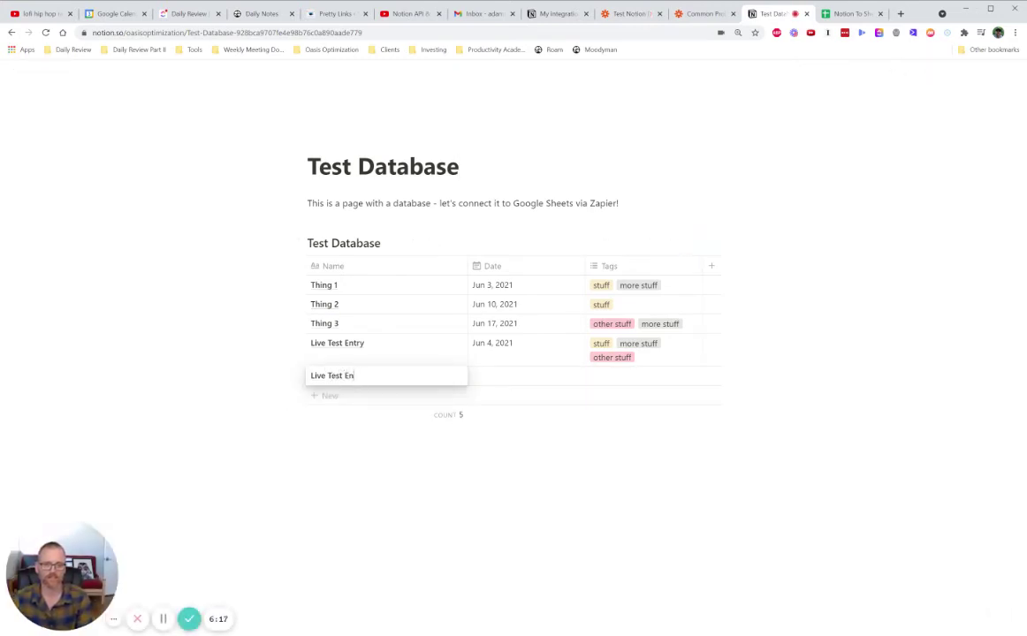
type("2")
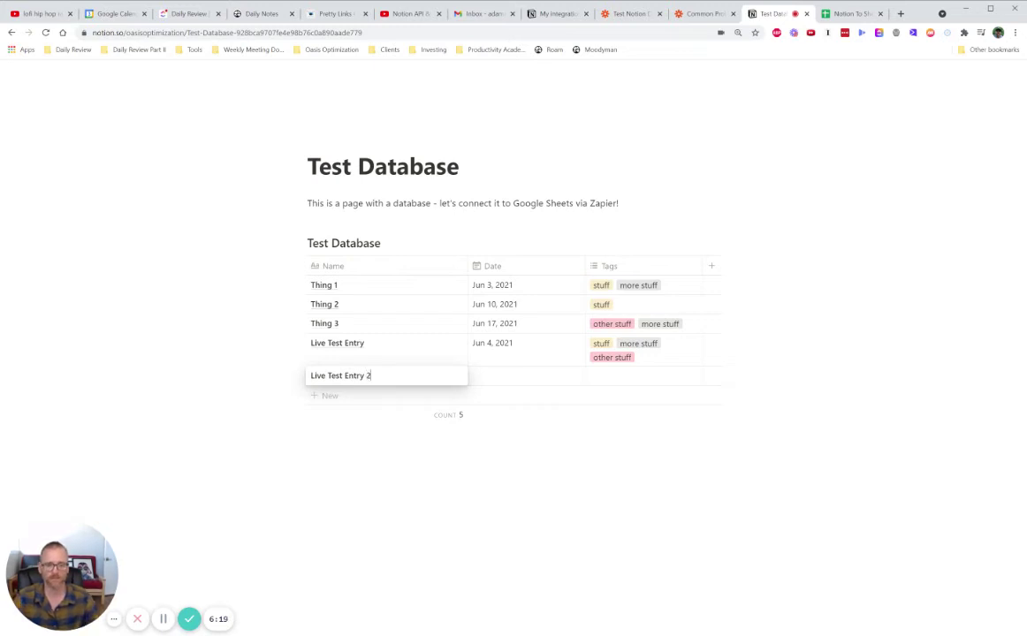
key("Escape")
left_click(523, 382)
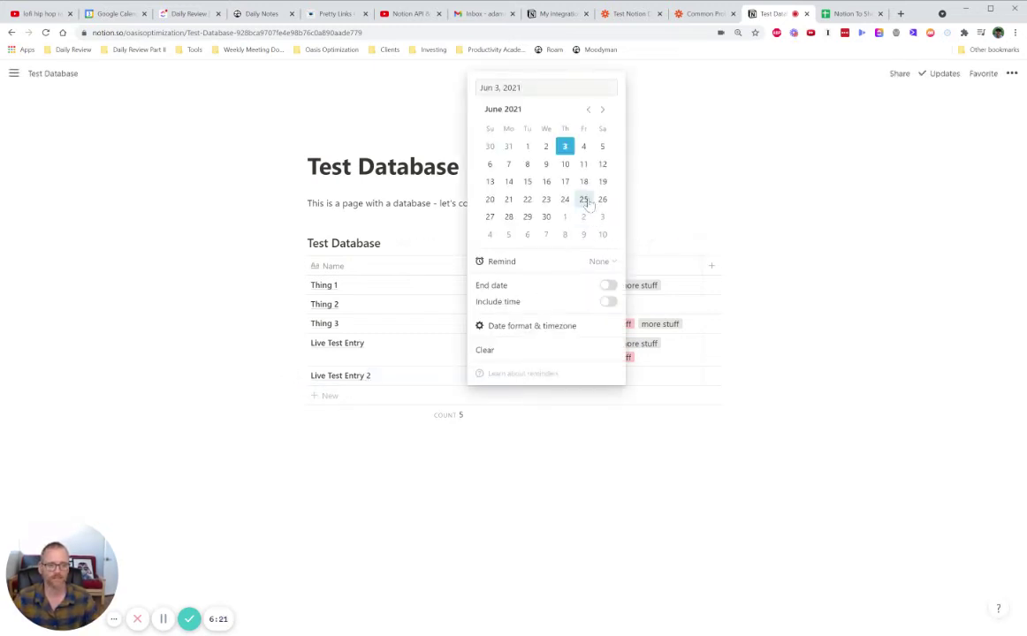
left_click(602, 146)
key("Escape")
- Tag Live Test Entry 2 with stuff, more stuff and other stuff, plus a newly created tag named Live Tag
left_click(654, 379)
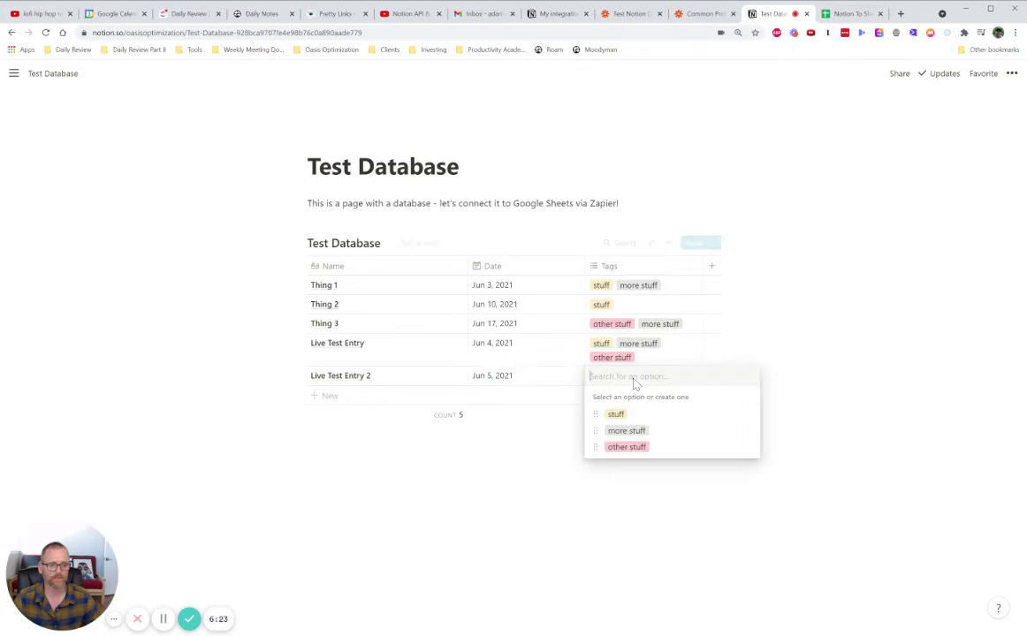
left_click(614, 414)
left_click(619, 431)
left_click(622, 451)
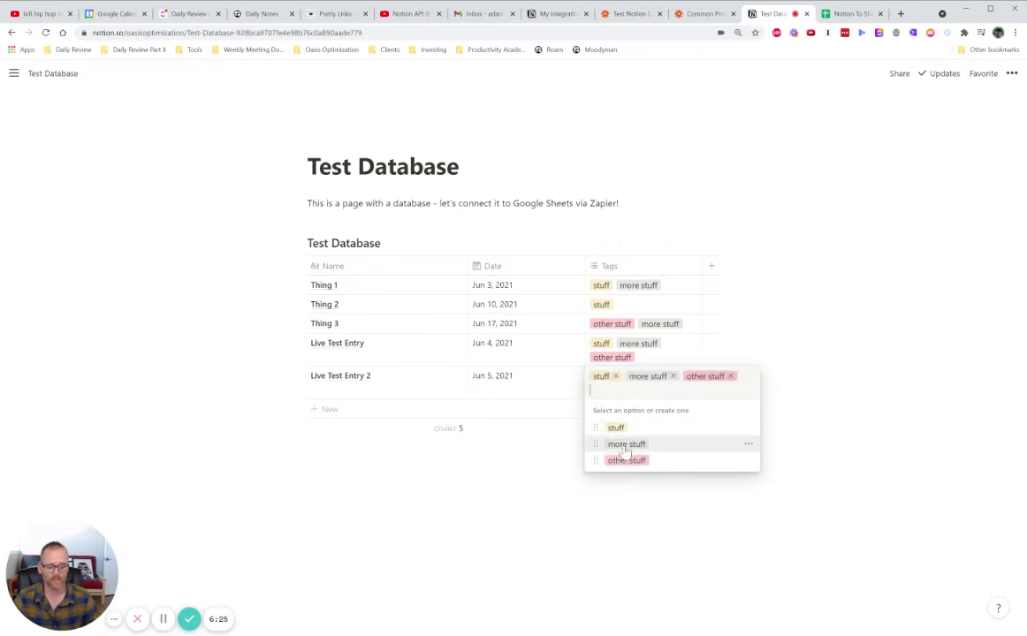
type("Live Tag")
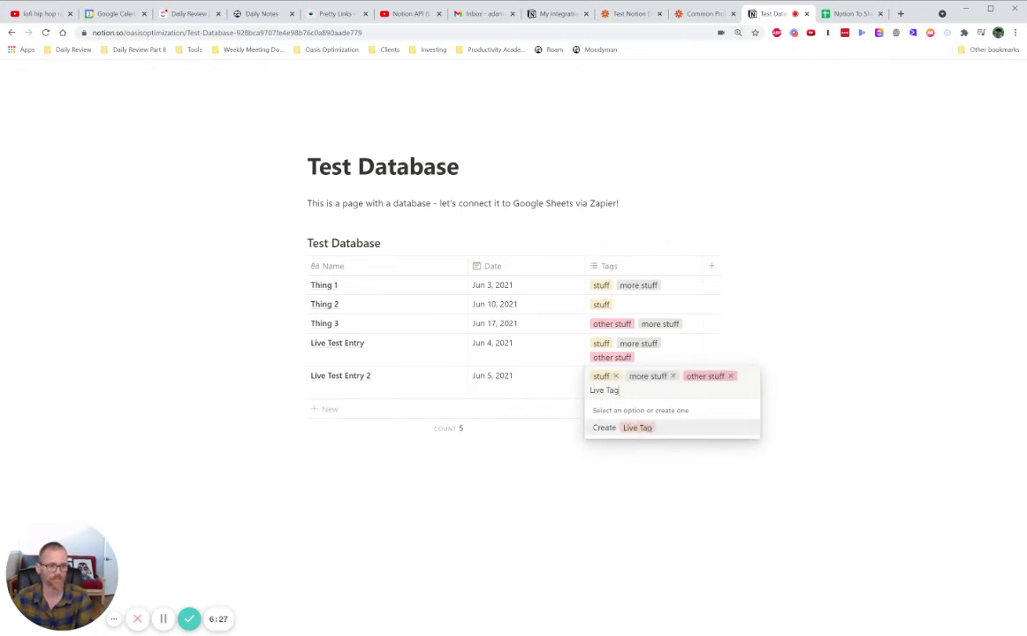
key("Return")
left_click(796, 435)
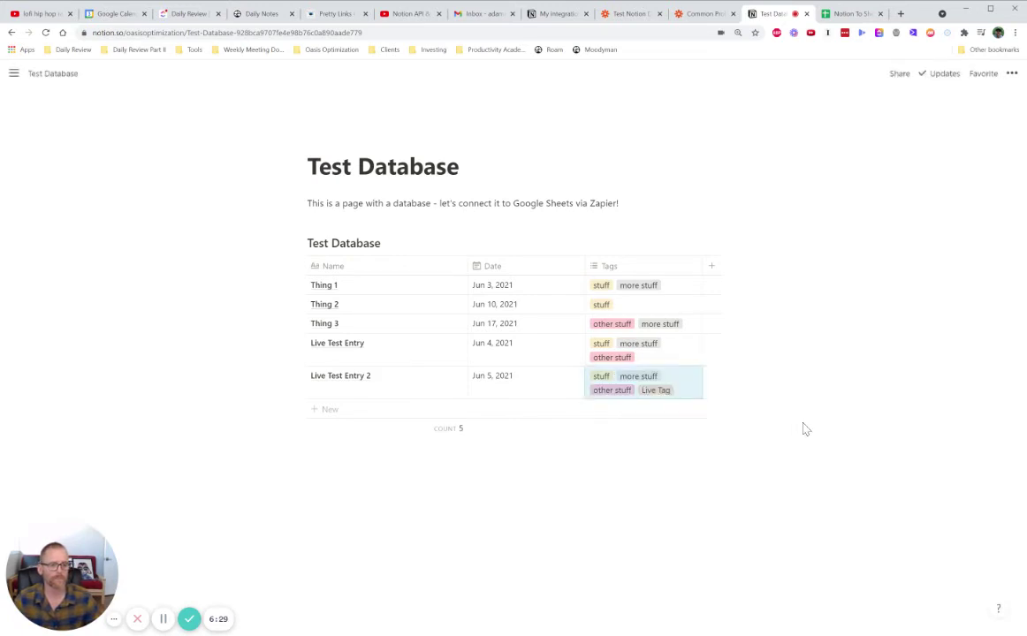
left_click(307, 447)
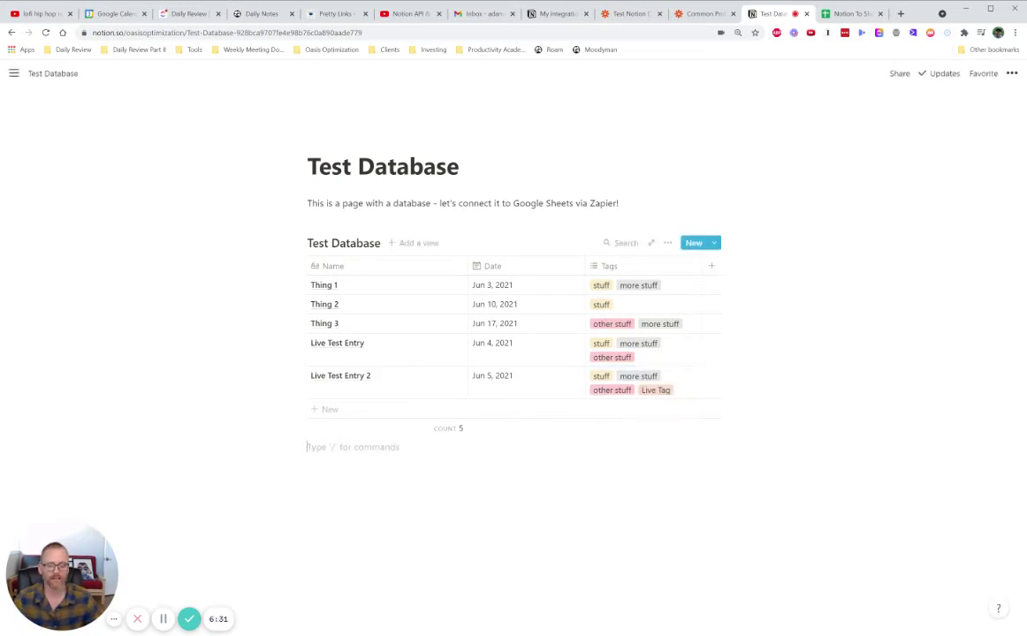
- Switch to the Notion To Sheets Via Zapier Test spreadsheet and inspect the text, date, tags and last column values in row 3
left_click(836, 19)
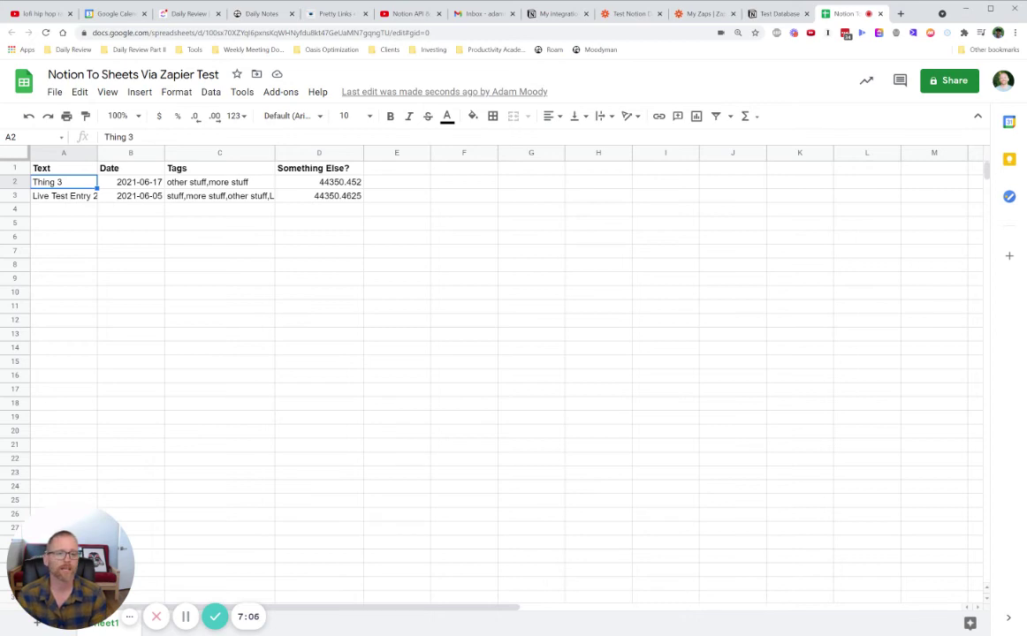
left_click(80, 195)
left_click(140, 196)
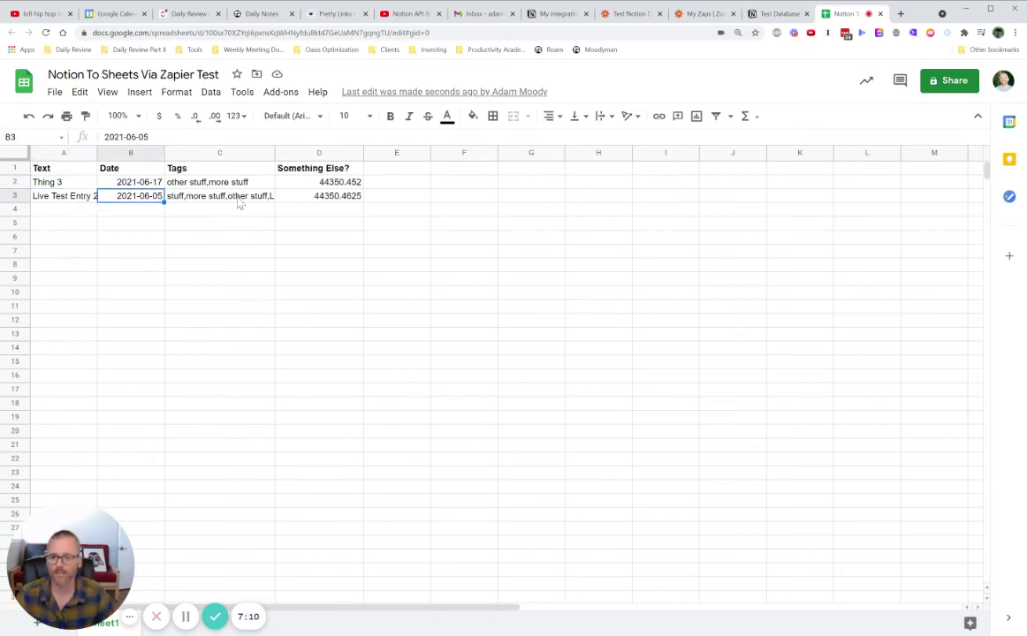
left_click(239, 203)
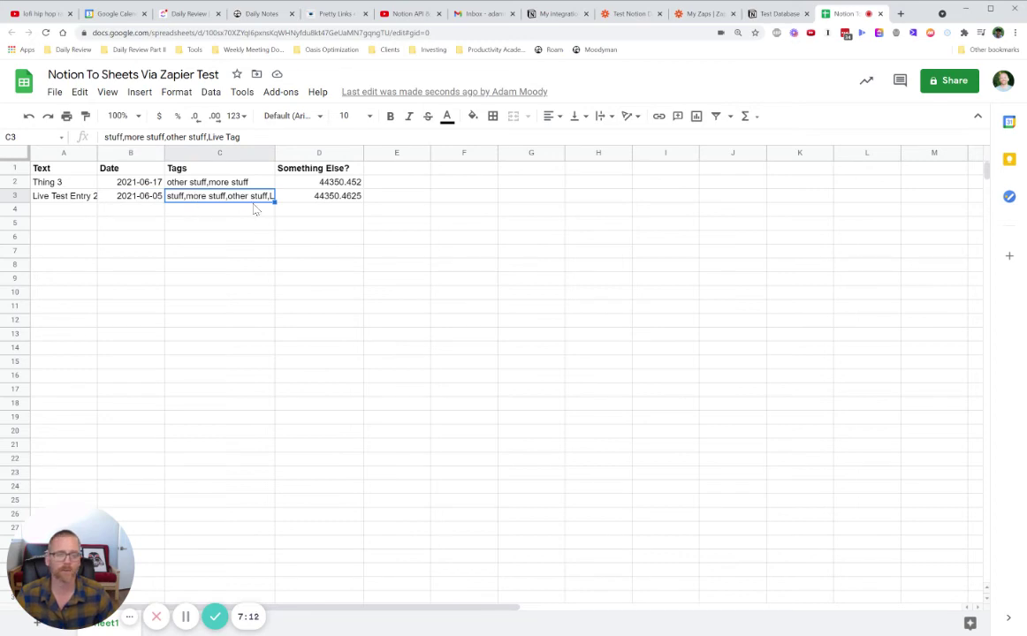
left_click(302, 193)
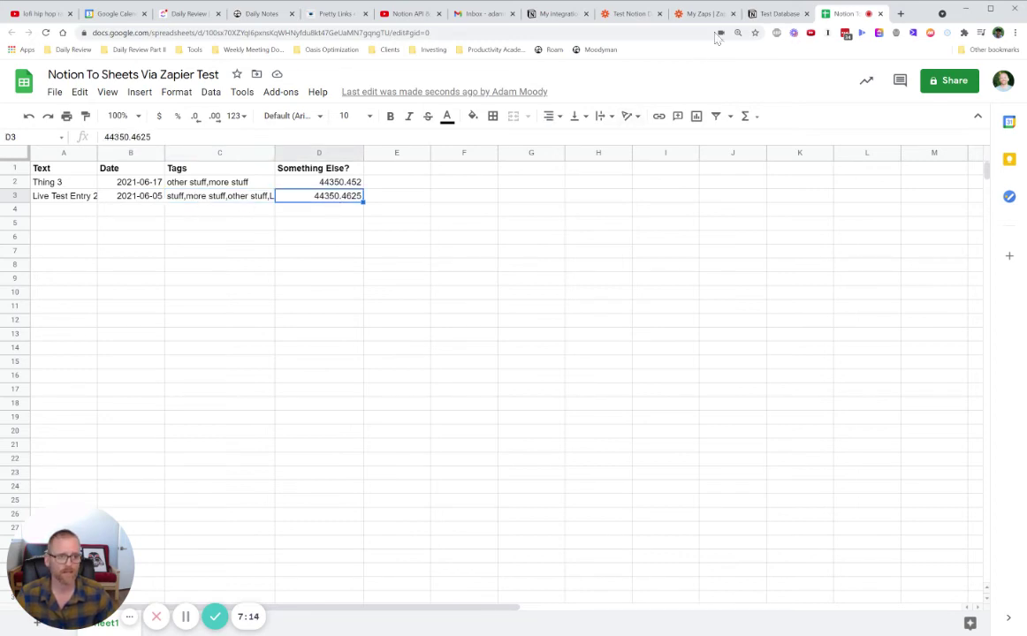
- Open the zap's Create Spreadsheet Row action and compare it with rows 2 and 3 of the spreadsheet
left_click(633, 16)
left_click(391, 241)
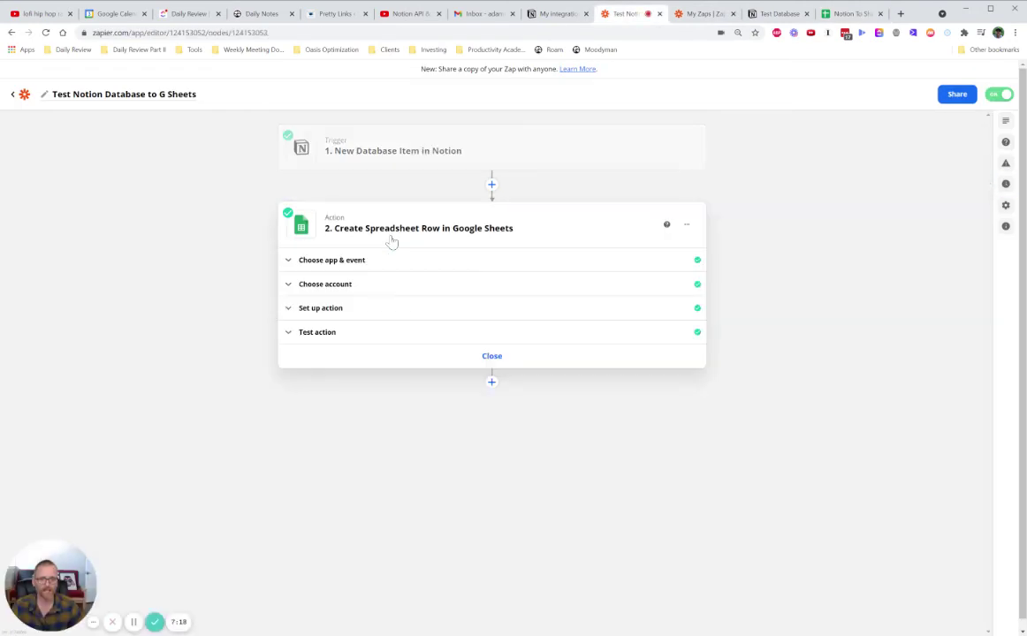
left_click(848, 13)
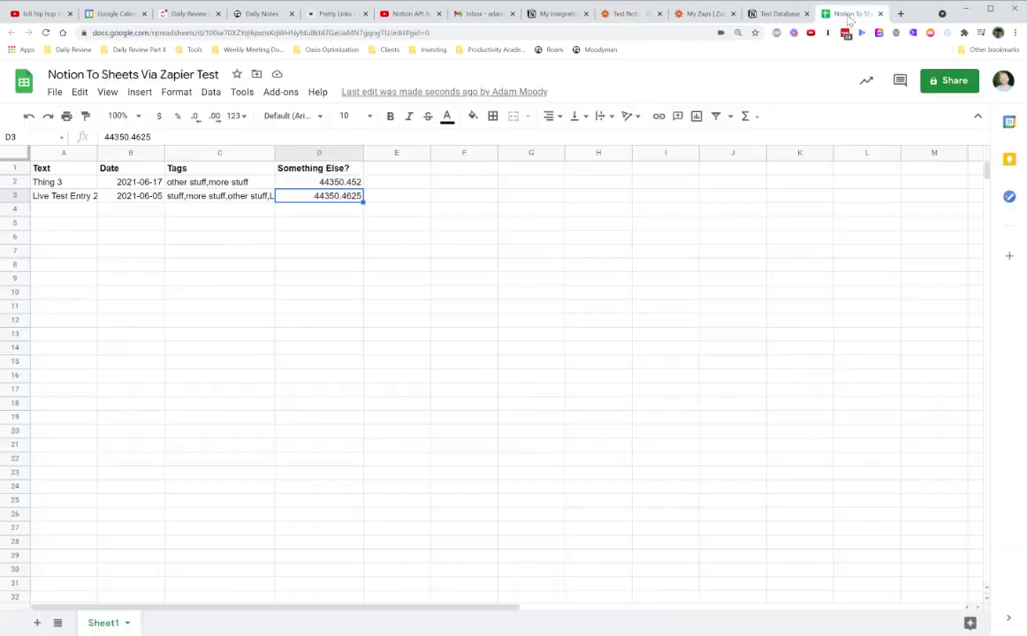
left_click_drag(66, 195, 329, 187)
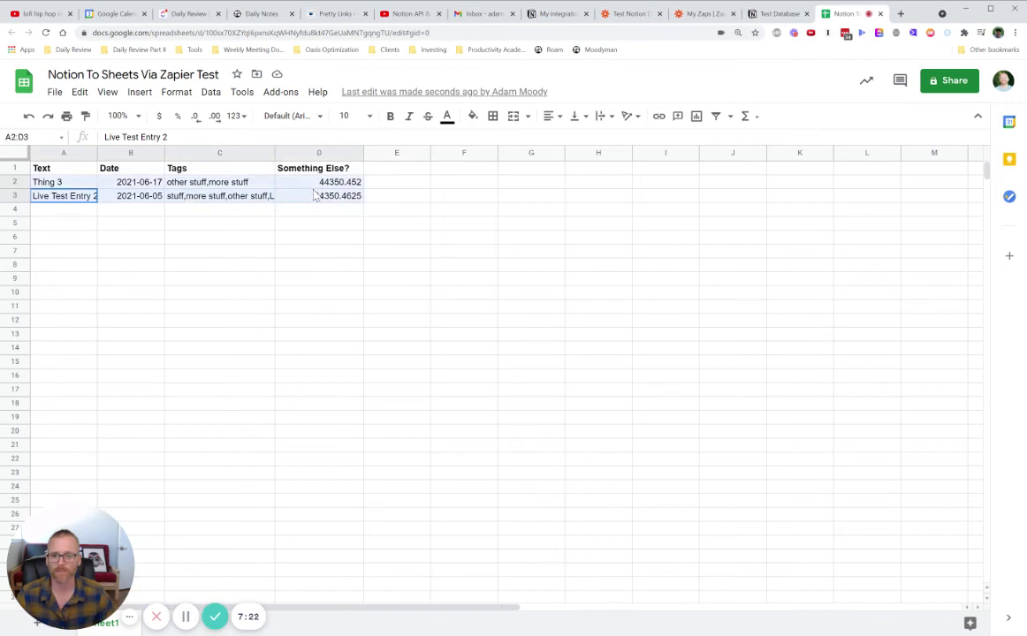
left_click(329, 195)
- Glance at the Zapier integration page in Notion, then return to the zap and review the Google Sheets action's test result
left_click(557, 14)
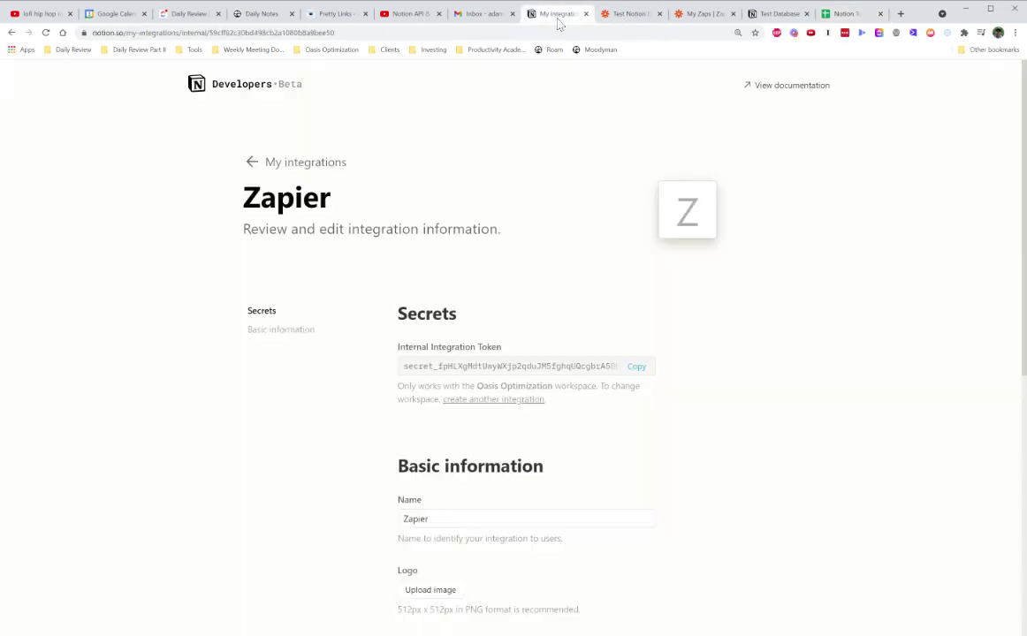
left_click(628, 13)
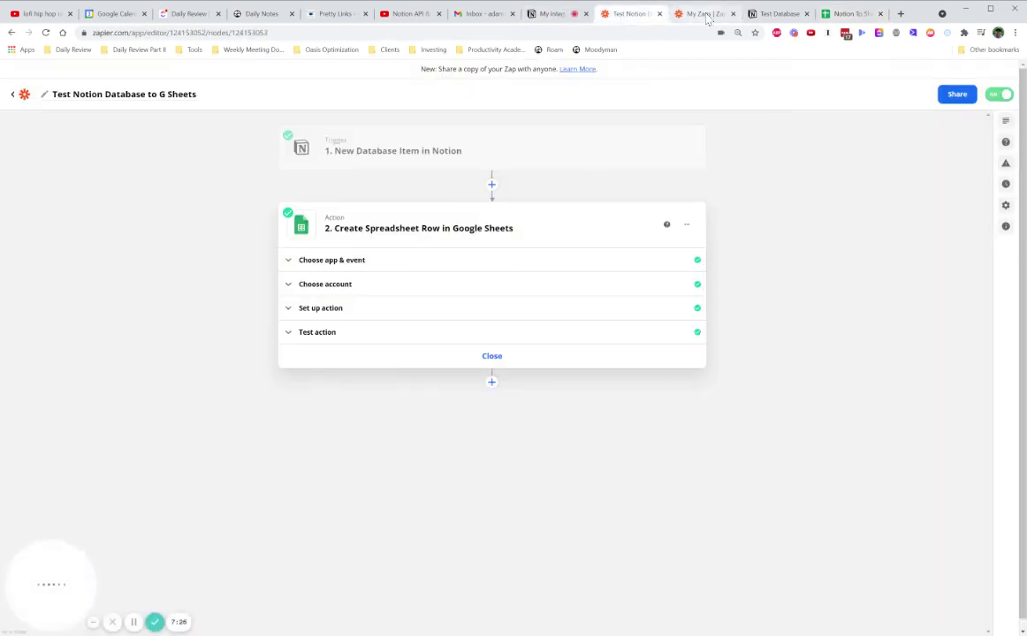
left_click(317, 332)
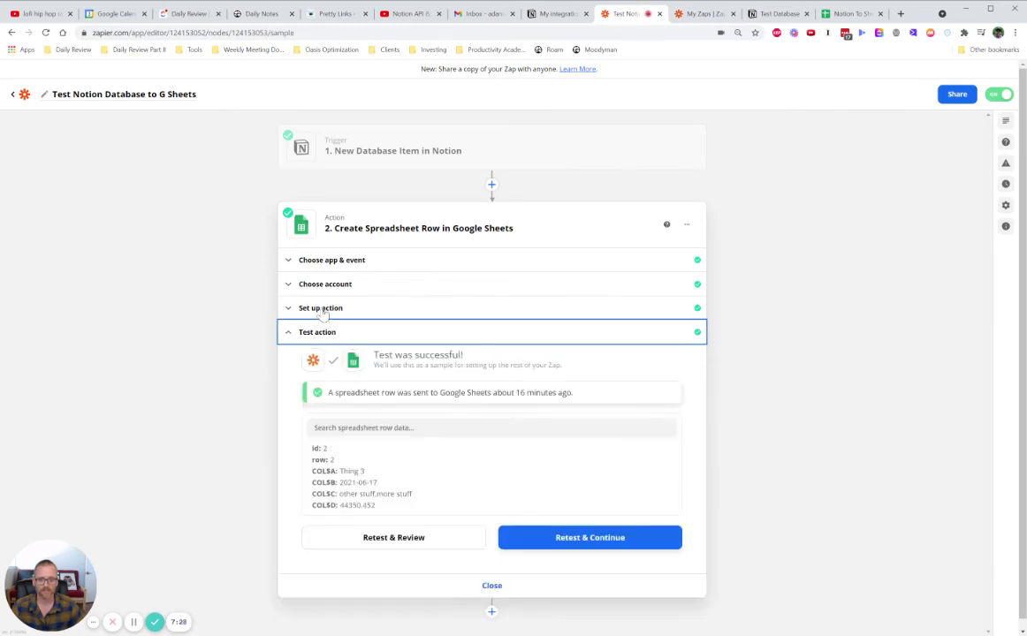
- Open the setup of the Create Spreadsheet Row action and place the spreadsheet's browser tab directly beside the zap's tab
left_click(323, 309)
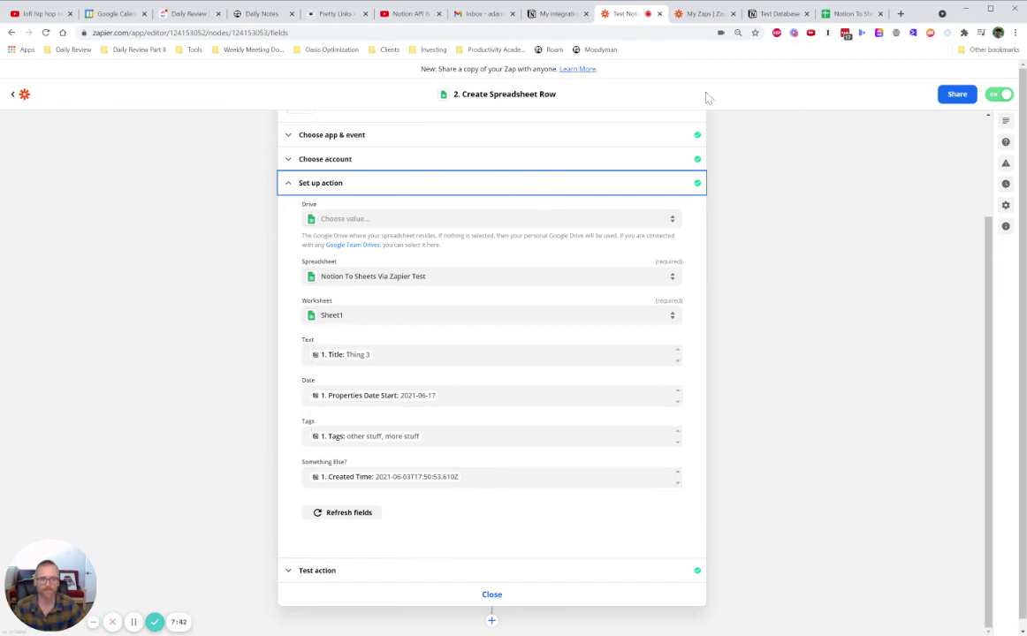
left_click_drag(842, 13, 695, 13)
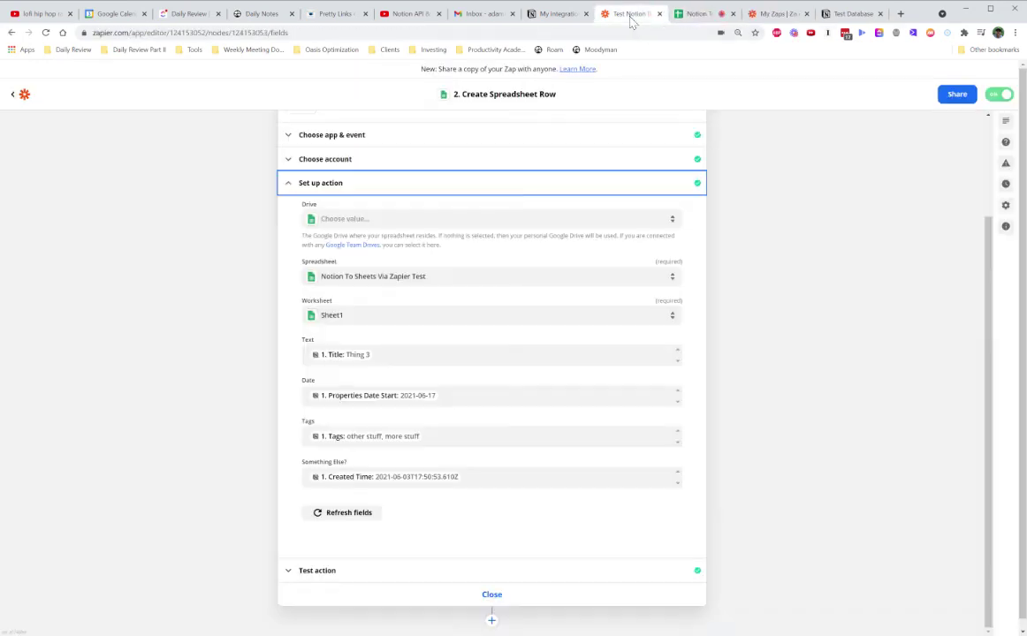
left_click(619, 13)
- Clear the Created Time mapping from the Something Else? field and review all the Notion database item fields available to insert there
left_click(461, 478)
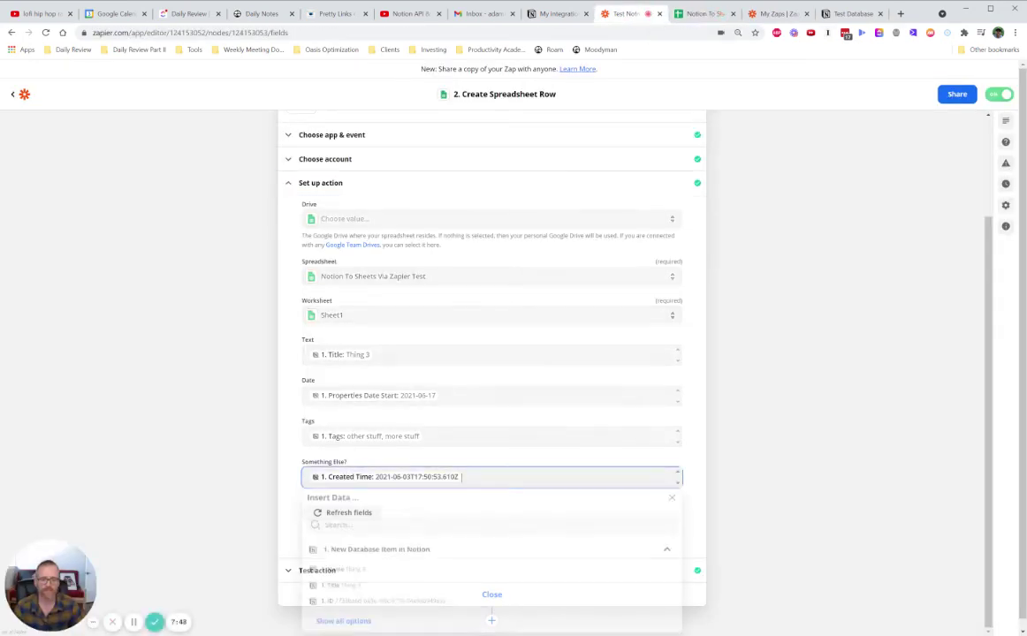
key("BackSpace")
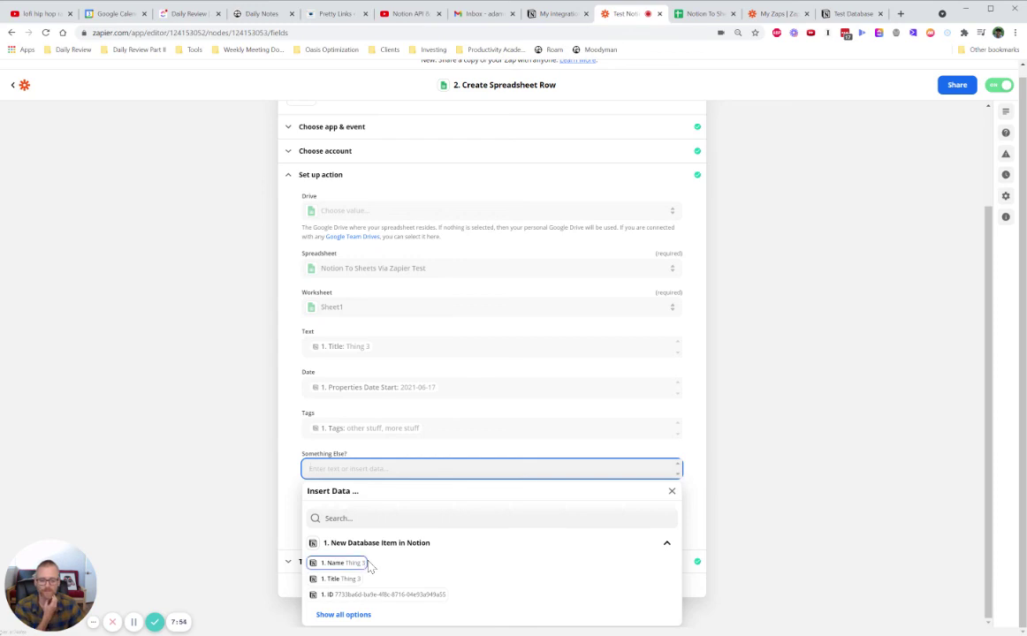
left_click(355, 616)
scroll(765, 545, "down", 1)
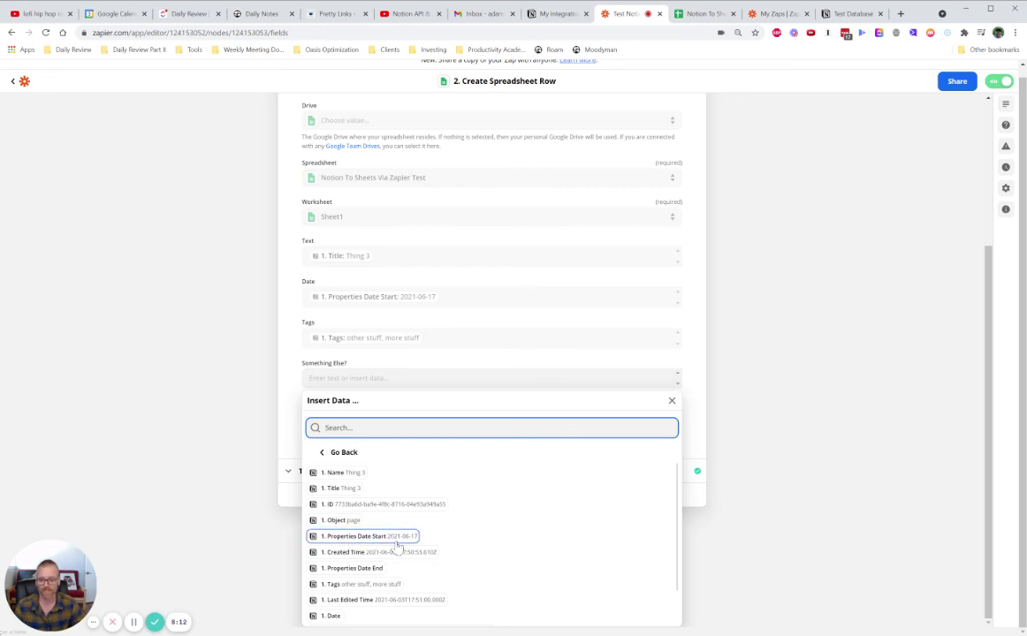
scroll(492, 552, "down", 1)
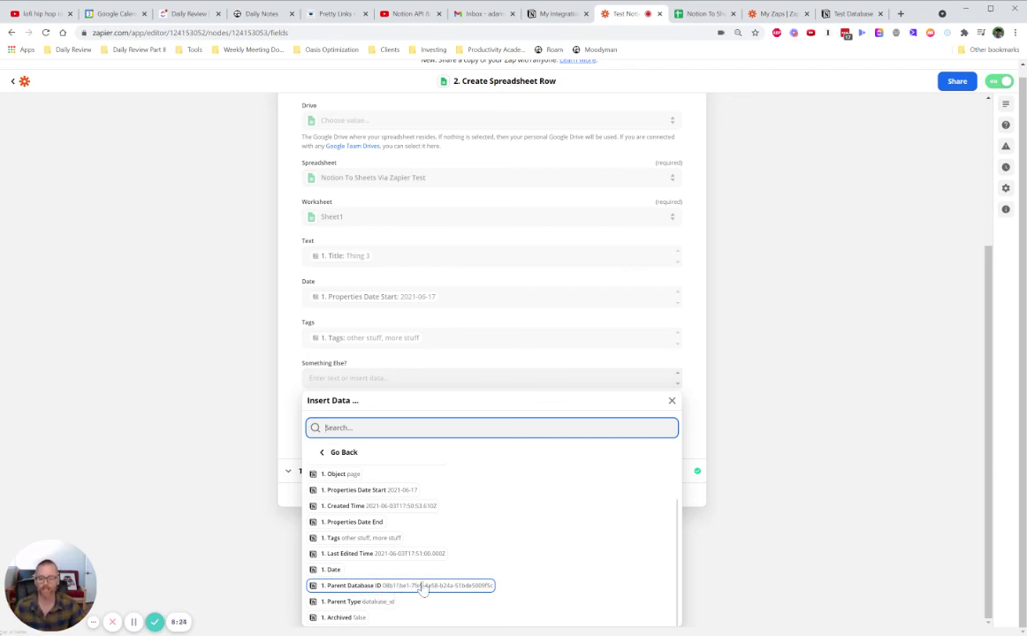
scroll(422, 588, "up", 2)
scroll(353, 530, "down", 2)
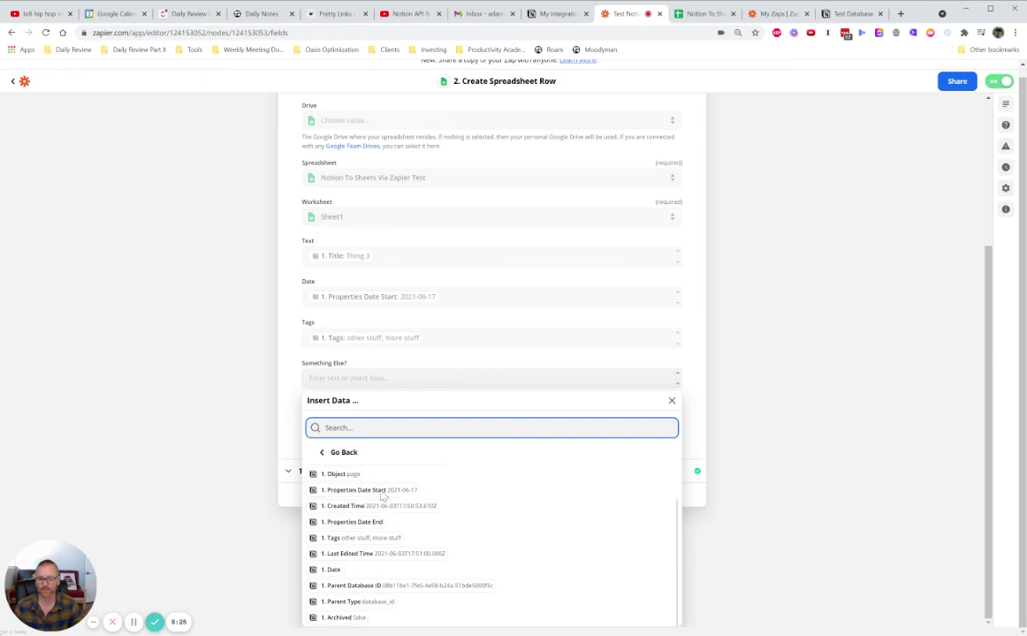
left_click(747, 400)
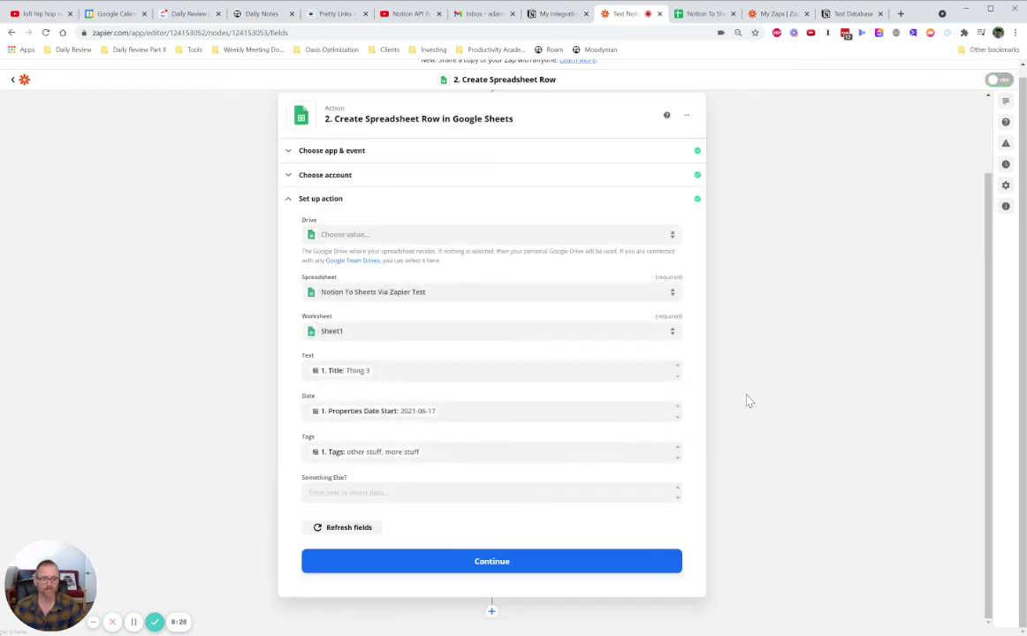
scroll(747, 400, "up", 2)
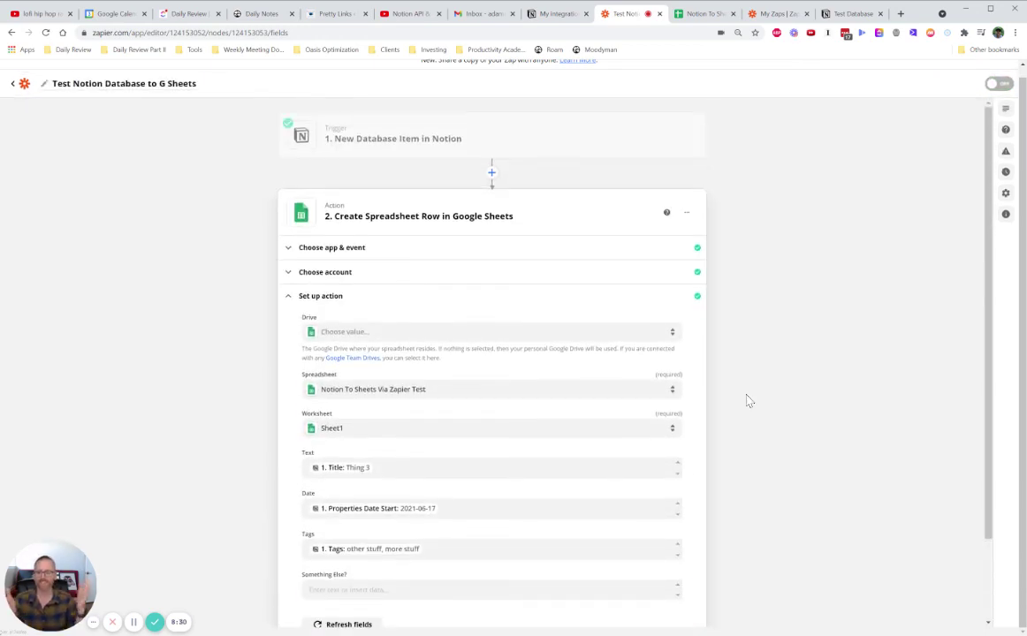